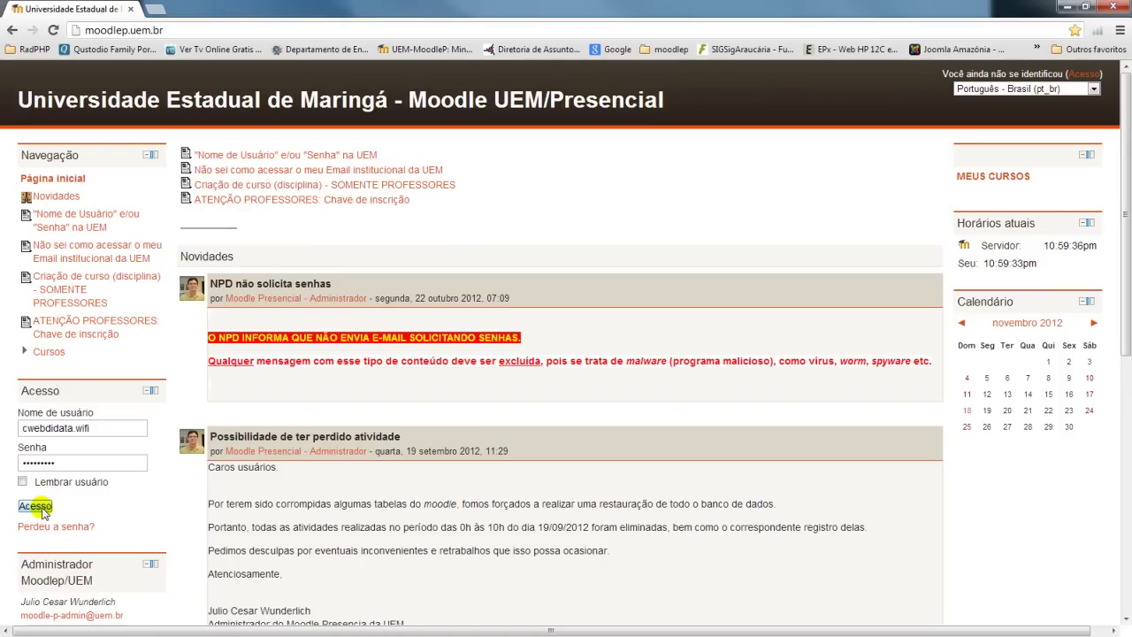
# Step: Log in and open the course Treinamento de Processos de Avaliação - Webdidata from the Treinamento category
pyautogui.click(42, 511)
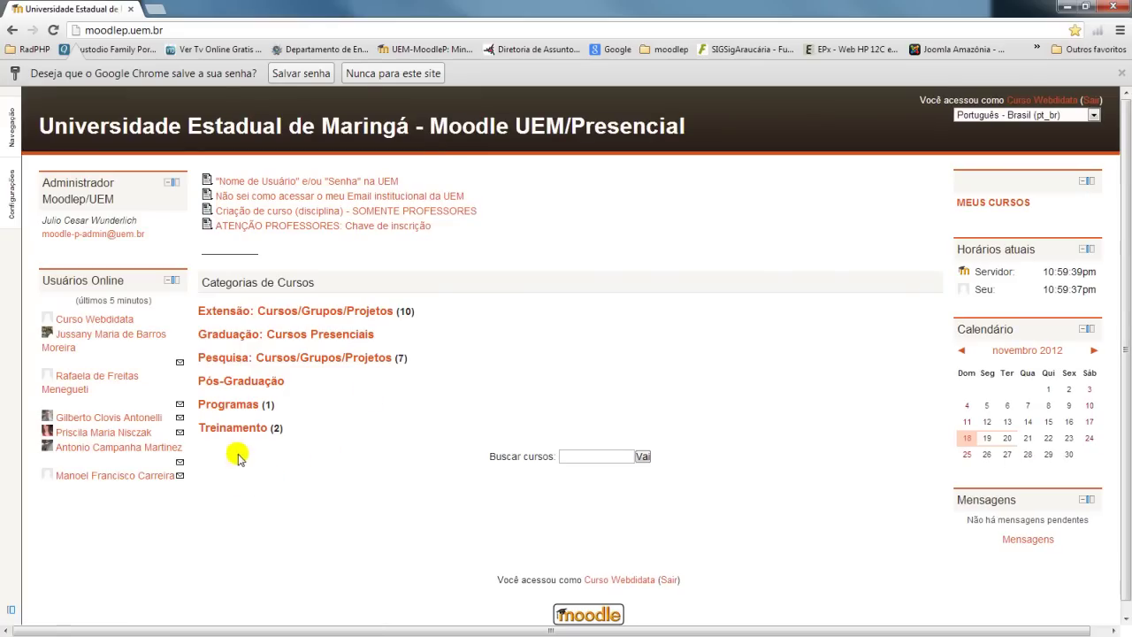
pyautogui.click(237, 429)
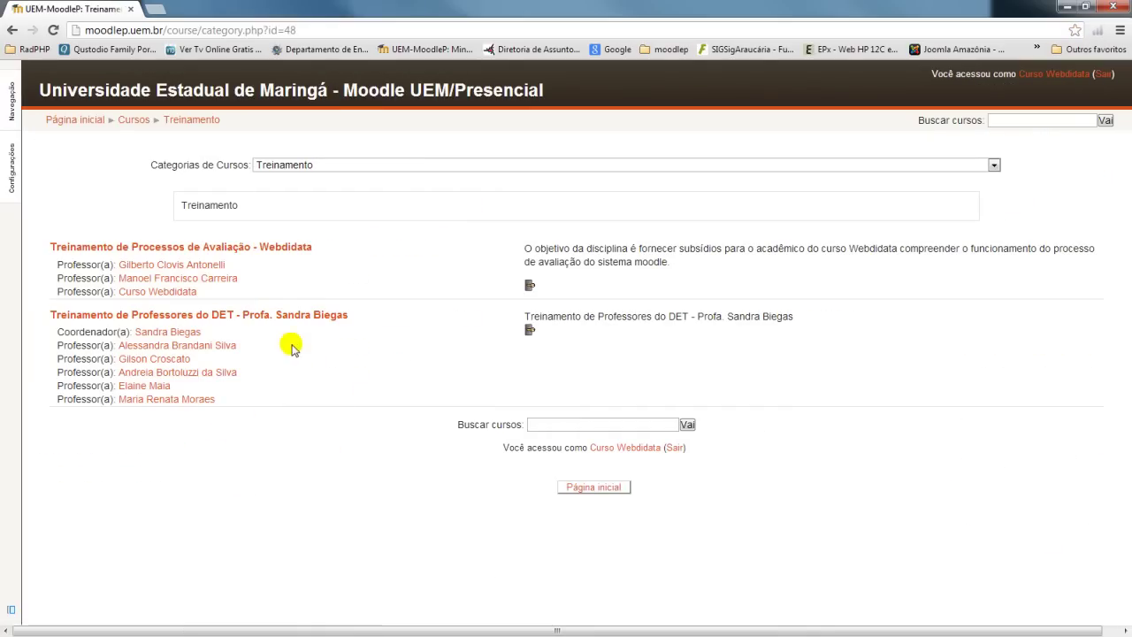
pyautogui.click(196, 252)
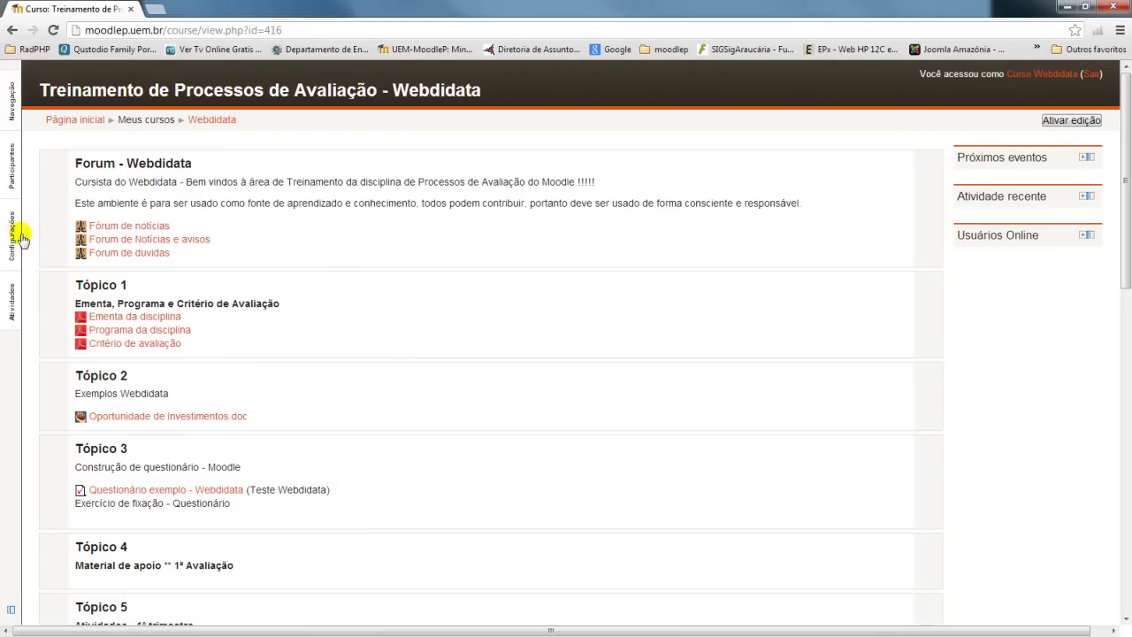
# Step: In the course's question bank categories, make Ponto de Equilíbrio a subcategory of Custos
pyautogui.moveTo(13, 239)
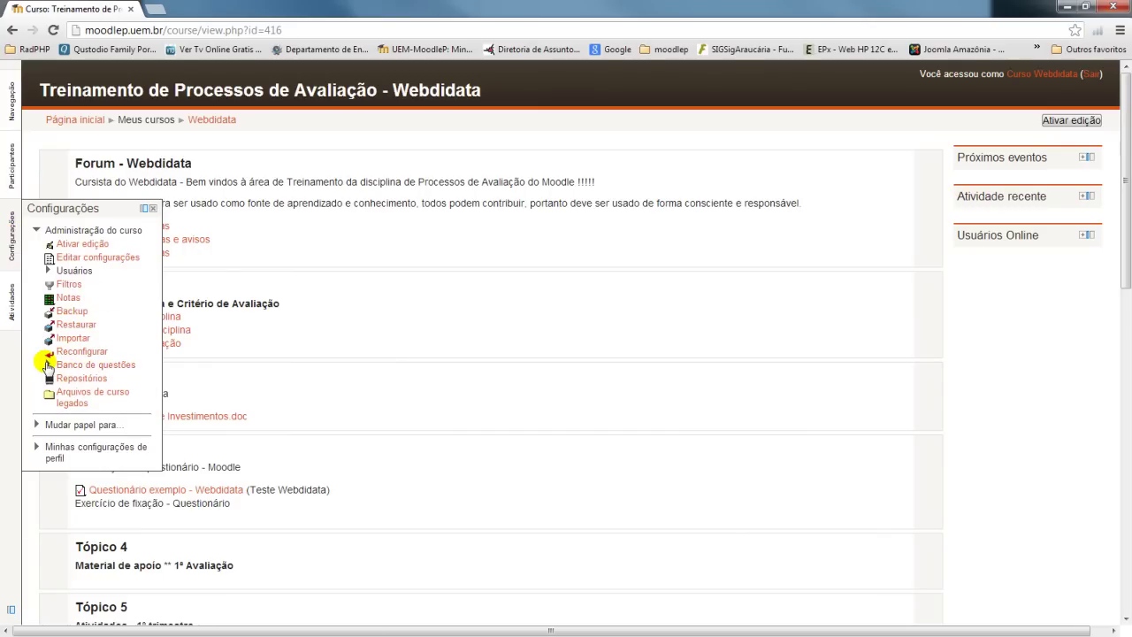
pyautogui.click(48, 365)
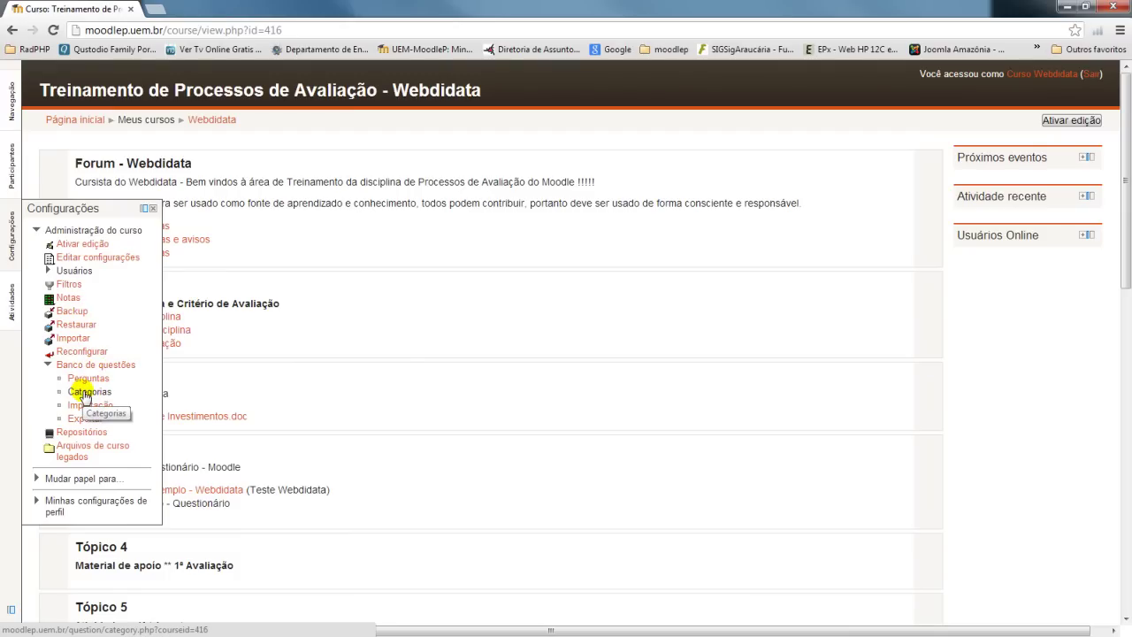
pyautogui.click(85, 392)
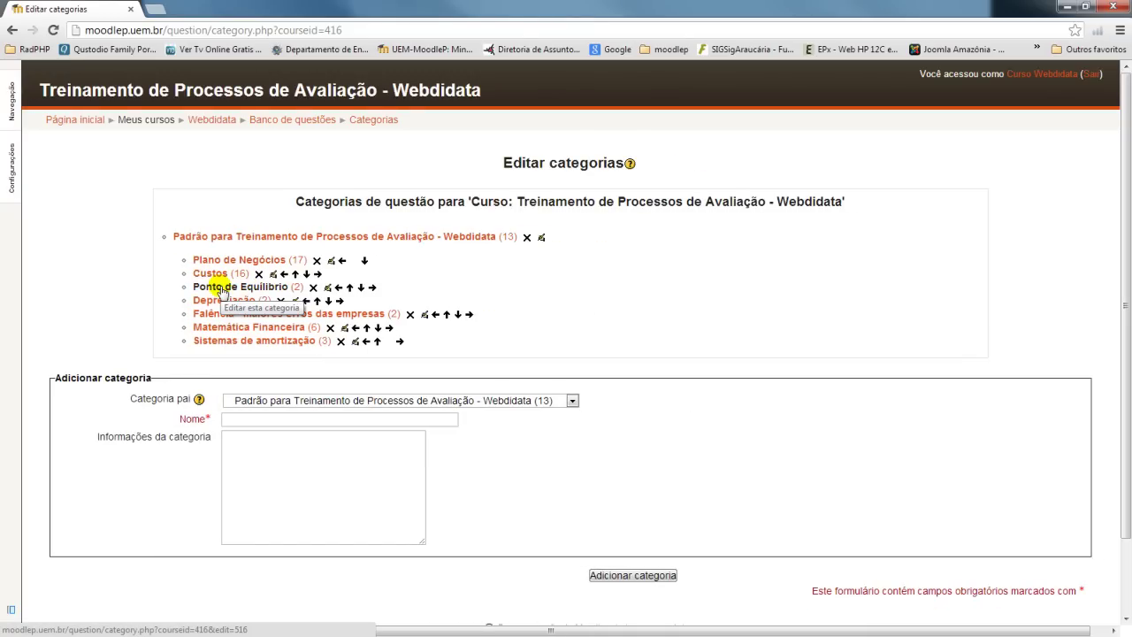
pyautogui.click(373, 288)
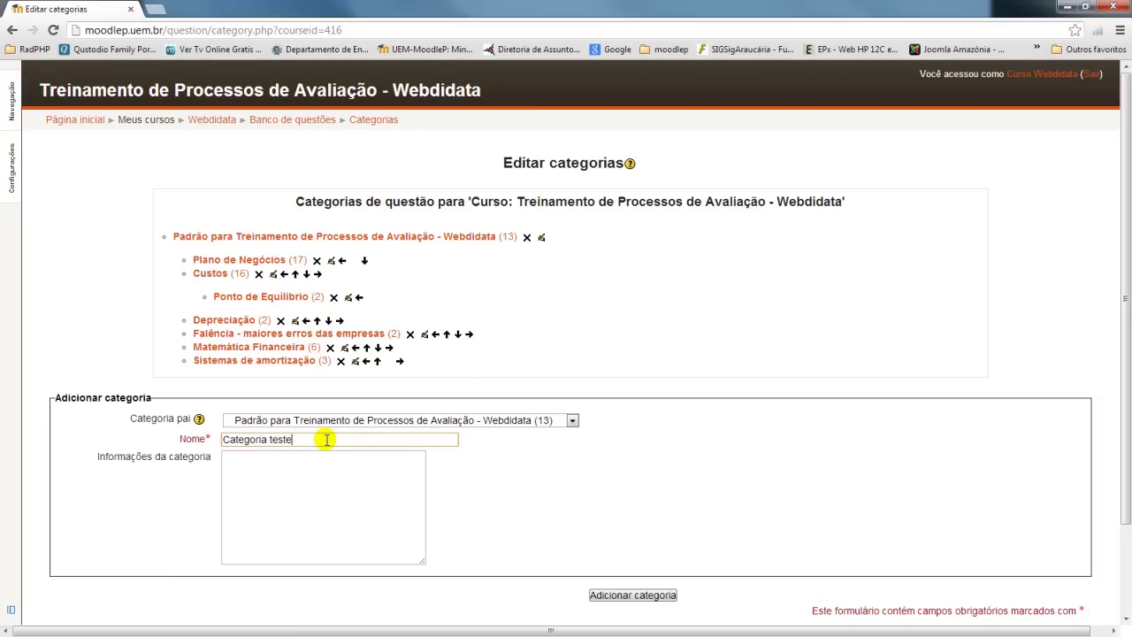
# Step: Add the category "Categoria teste" under the course's Padrão parent category and move it up one place, above Sistemas de amortização
pyautogui.click(505, 419)
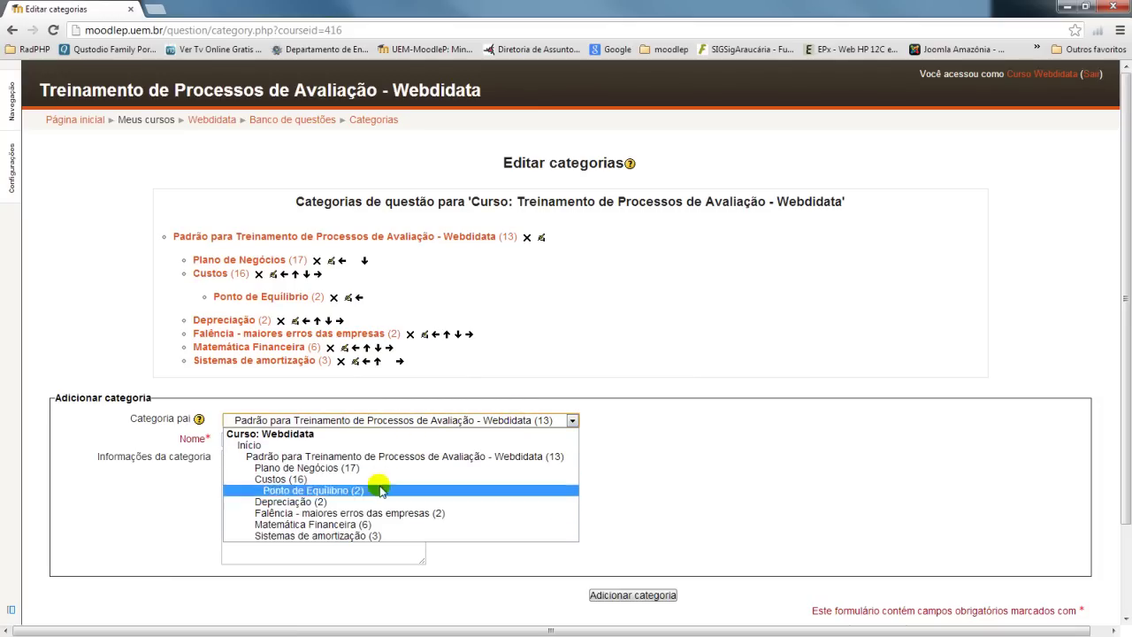
pyautogui.click(340, 456)
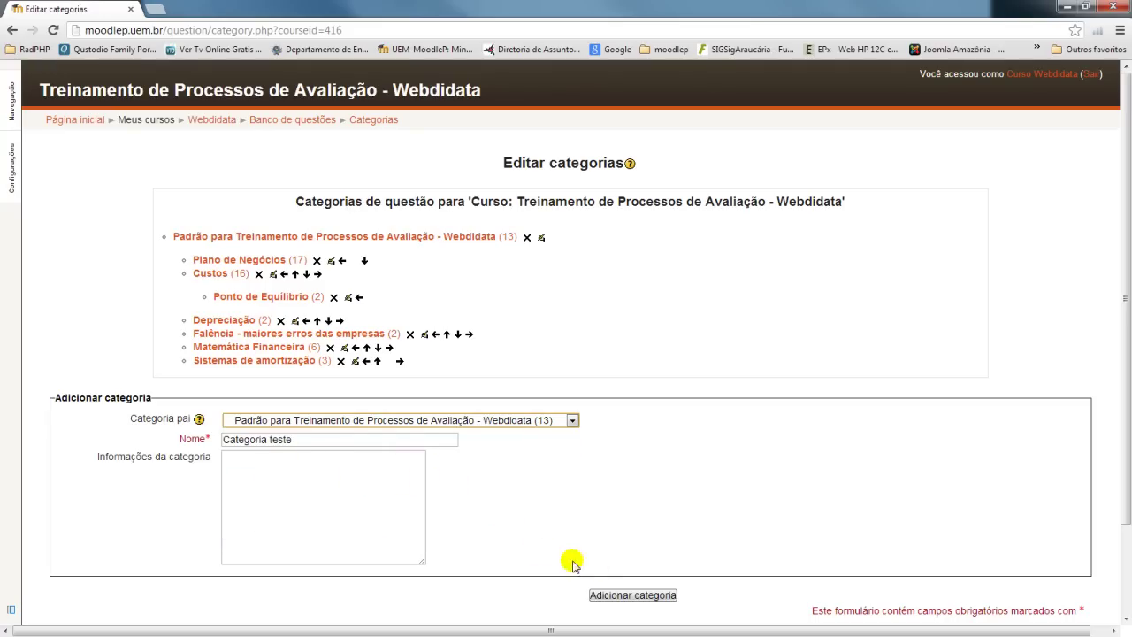
pyautogui.click(626, 596)
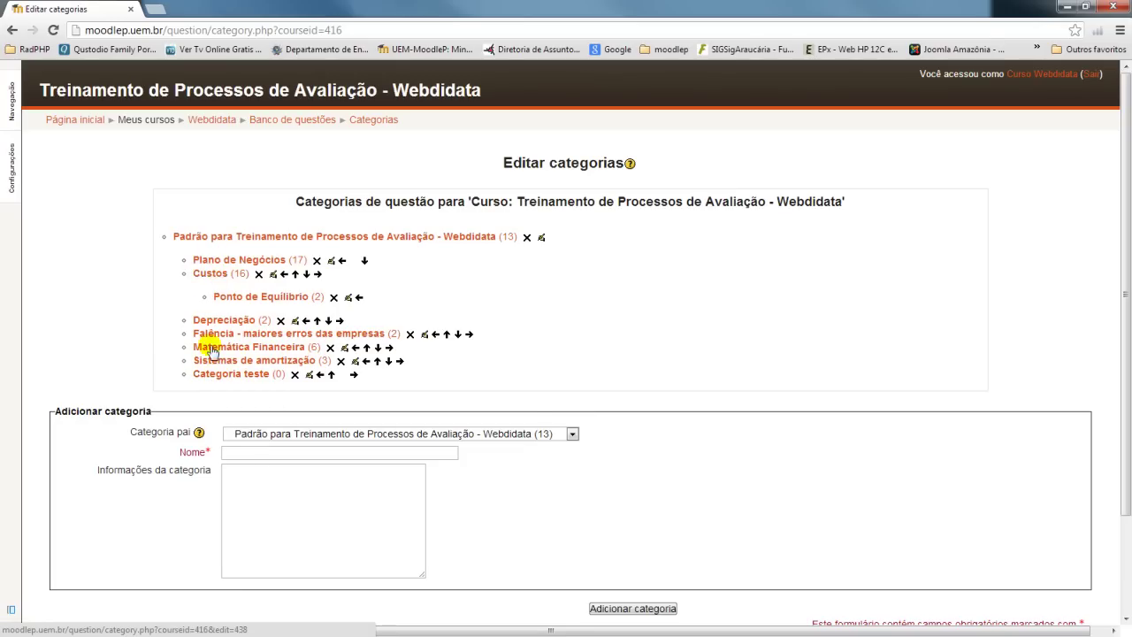
pyautogui.click(332, 377)
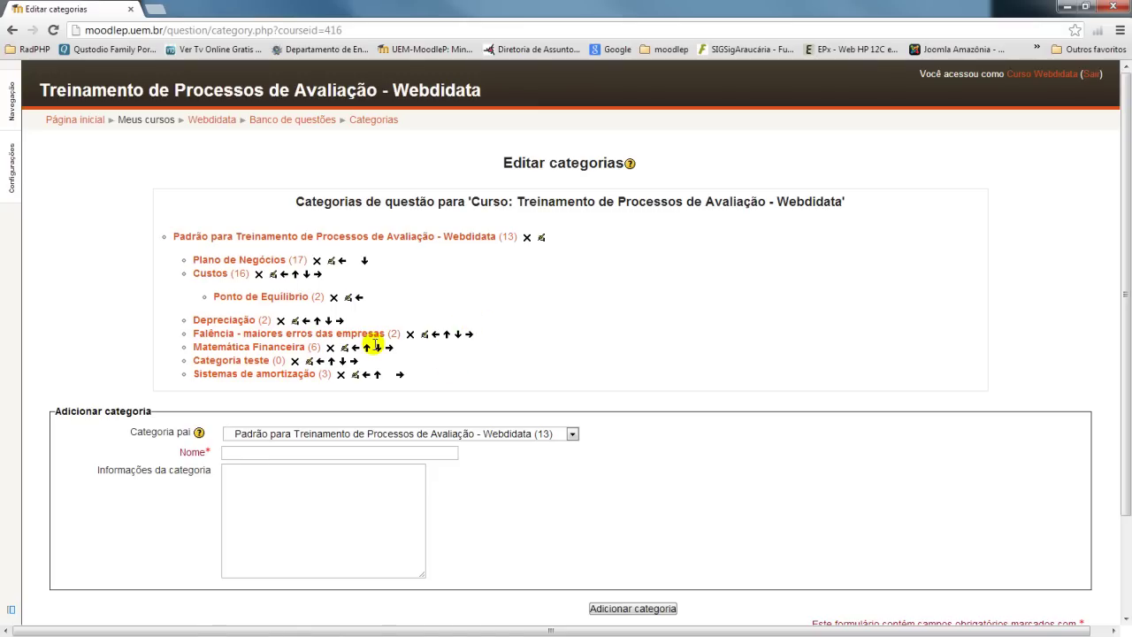
# Step: Open the question bank's question list and exclude subcategory questions and old questions from it
pyautogui.click(10, 175)
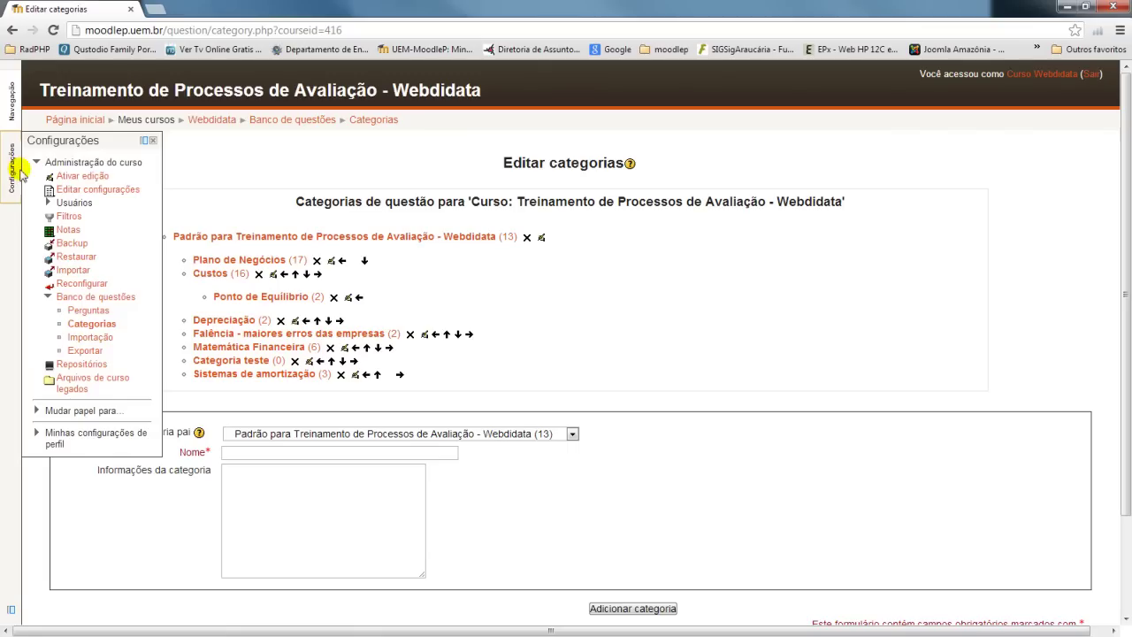
pyautogui.click(89, 311)
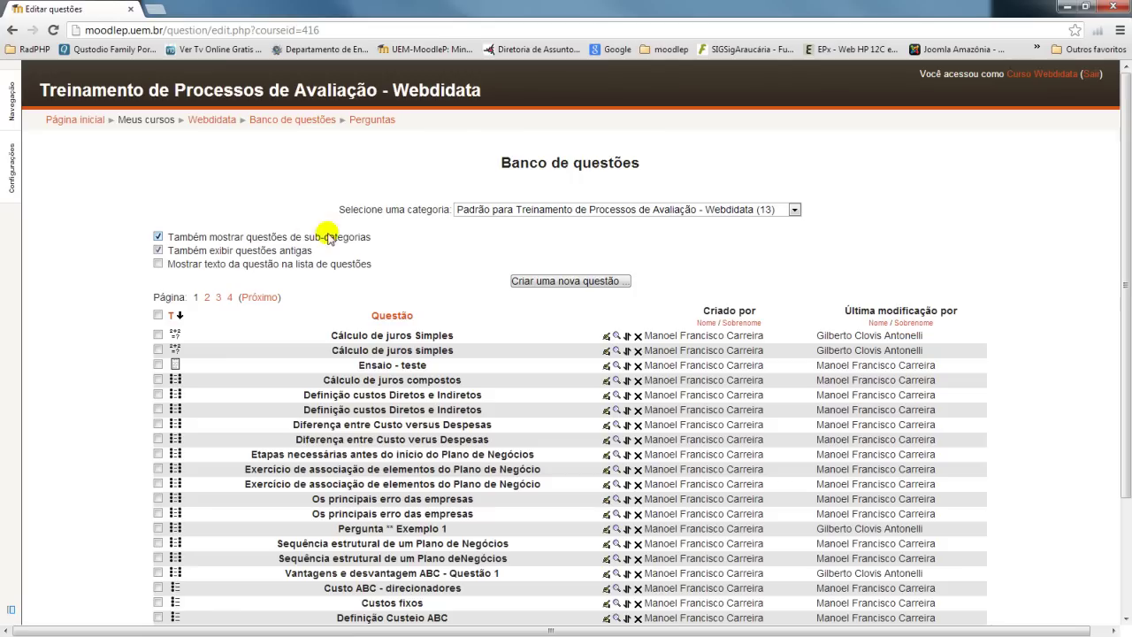
pyautogui.click(159, 237)
pyautogui.click(158, 250)
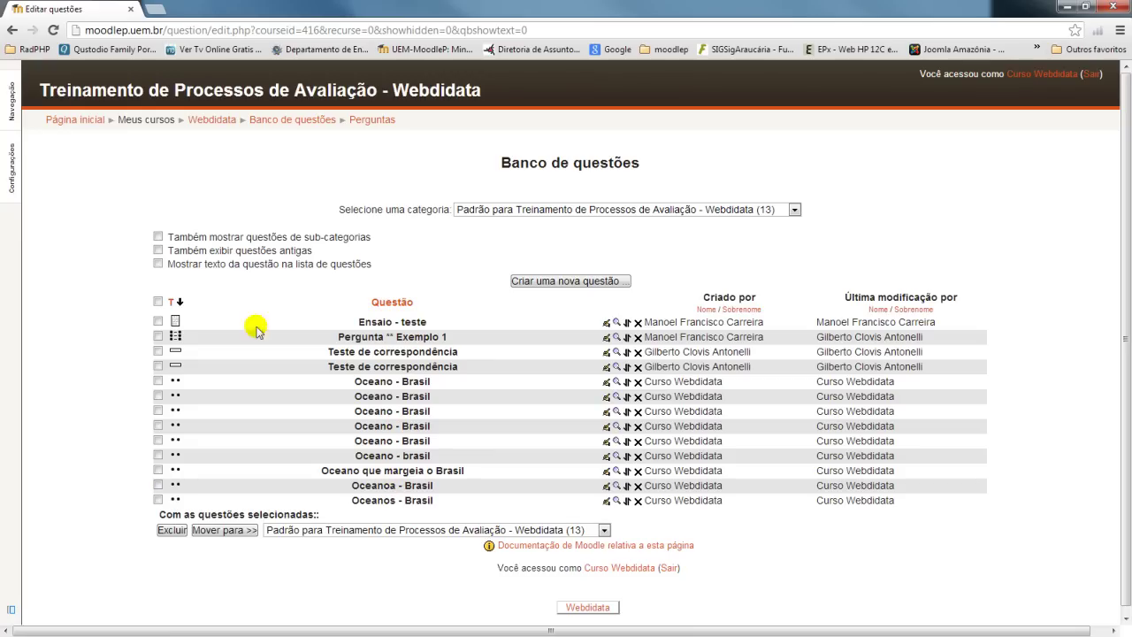
# Step: List the questions of the Plano de Negócios category, followed by those of Ponto de Equilíbrio
pyautogui.click(506, 209)
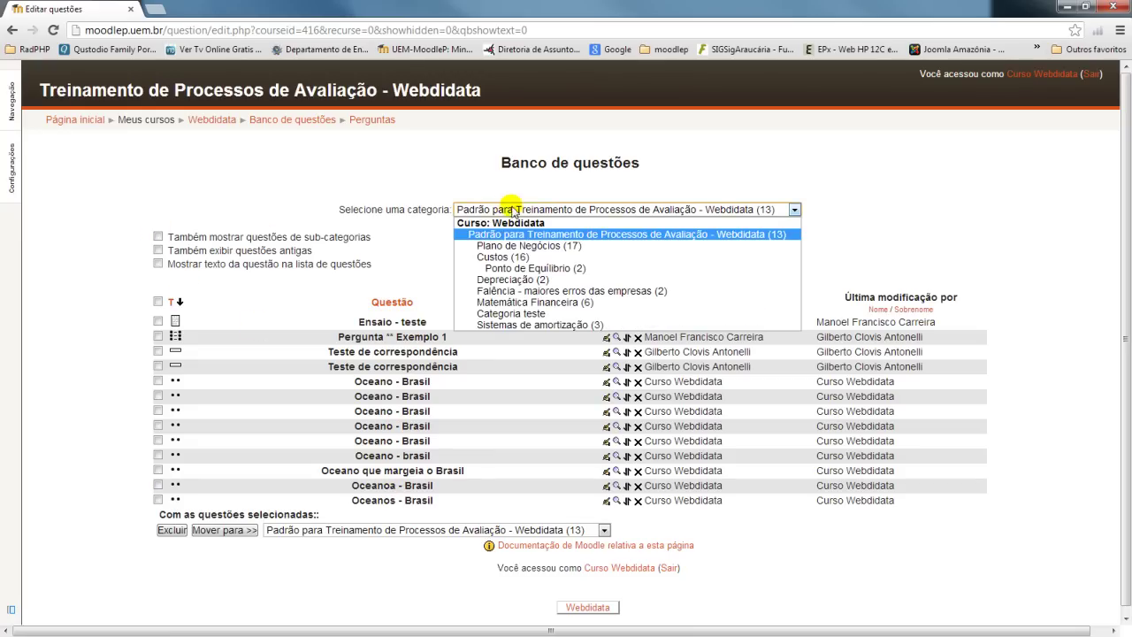
pyautogui.click(571, 245)
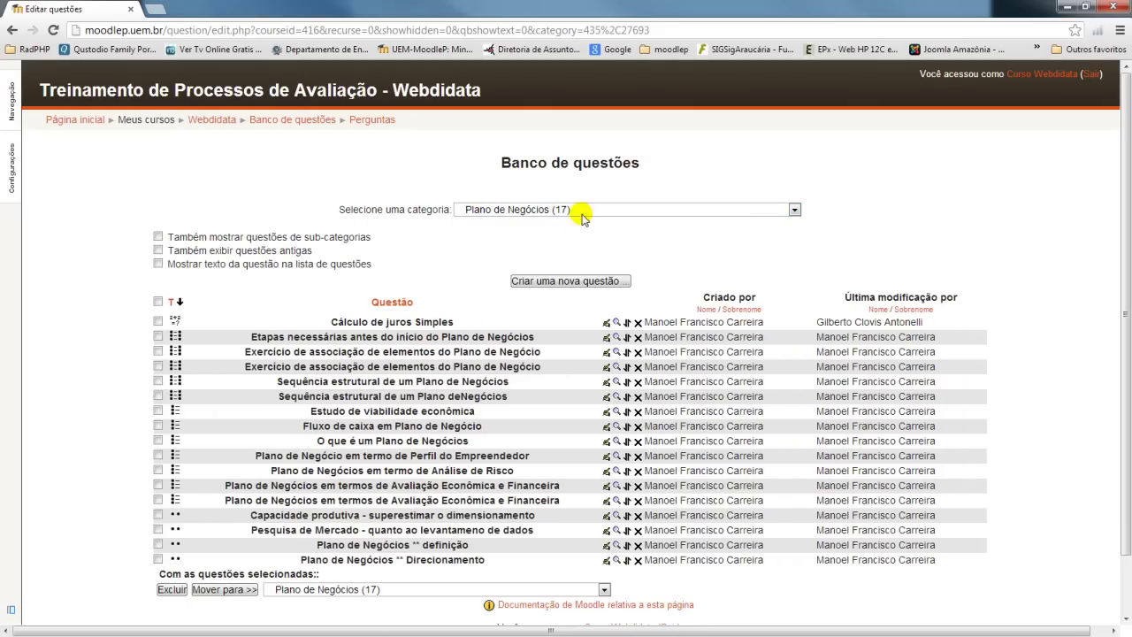
pyautogui.click(580, 213)
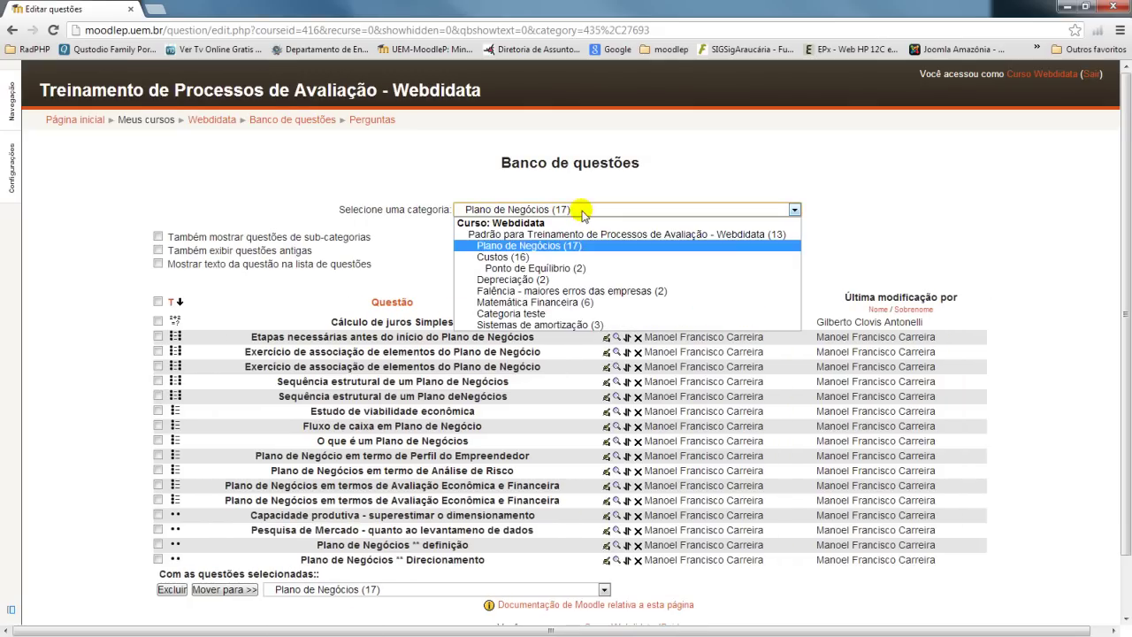
pyautogui.click(555, 269)
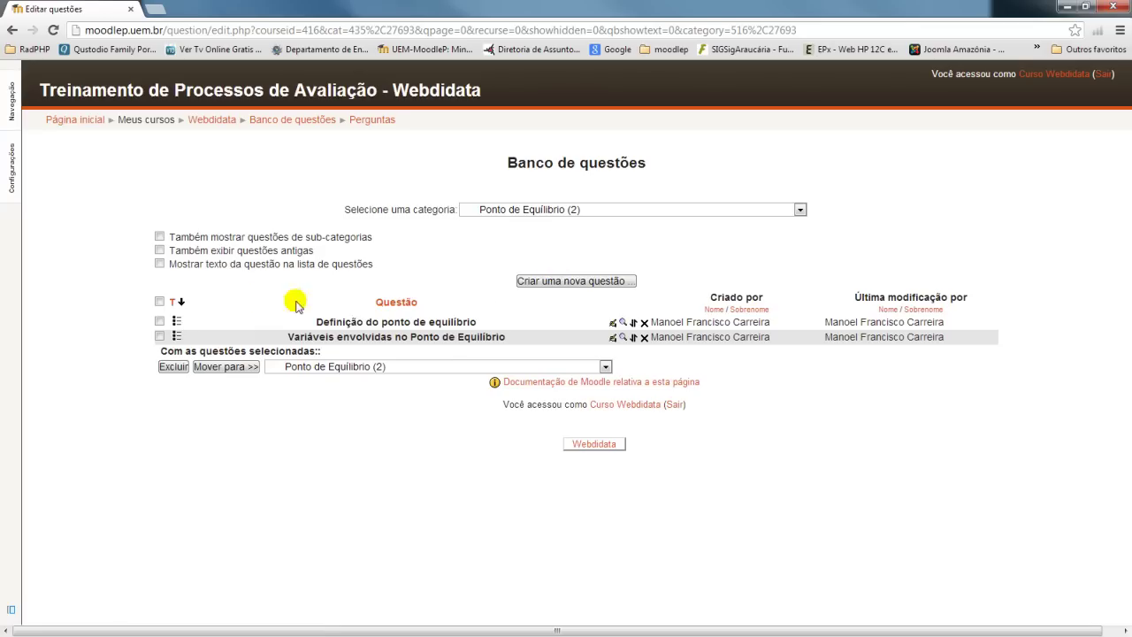
# Step: Include subcategory questions in the list and display the Custos category
pyautogui.click(159, 236)
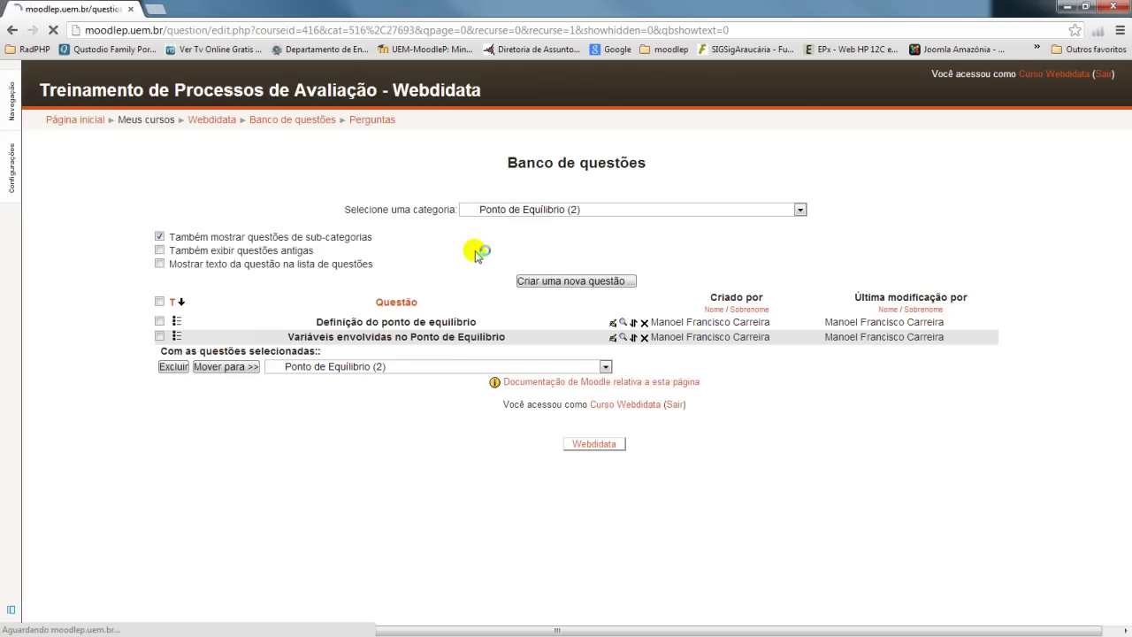
pyautogui.click(548, 212)
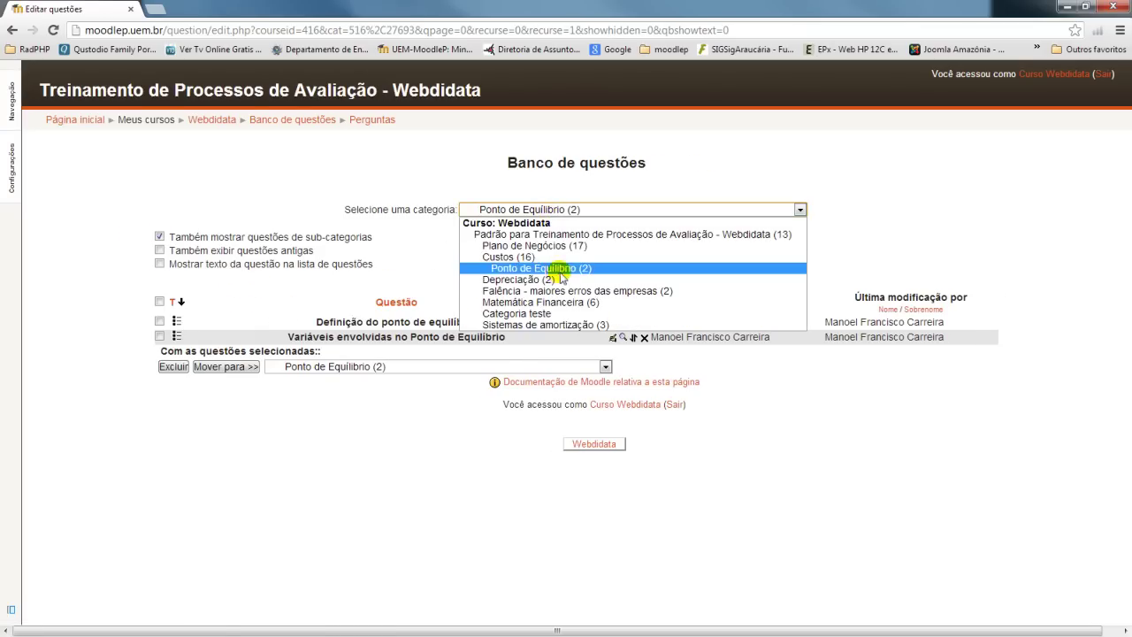
pyautogui.click(514, 255)
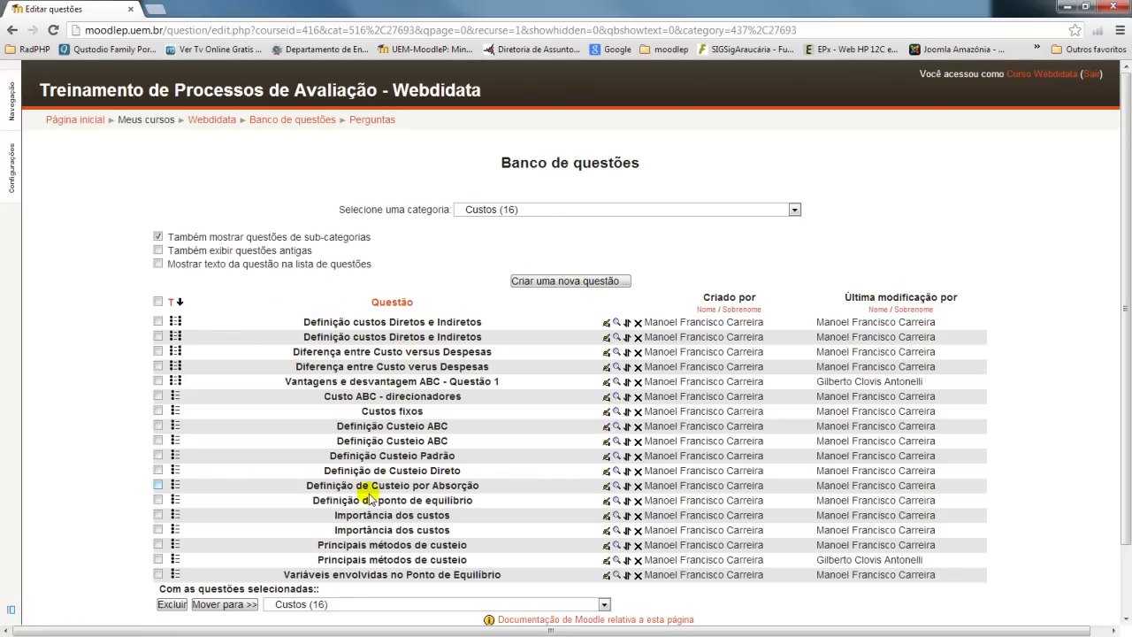
# Step: Compare the question list of the Ponto de Equilíbrio subcategory with that of its parent category Custos
pyautogui.click(535, 211)
pyautogui.click(581, 270)
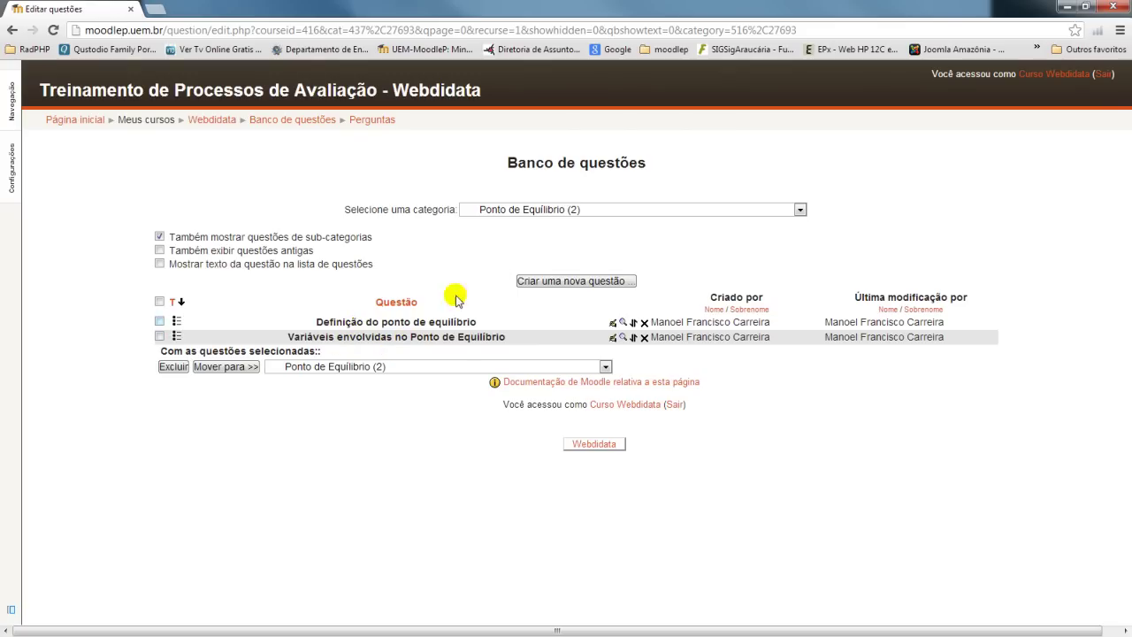
pyautogui.click(536, 209)
pyautogui.click(547, 258)
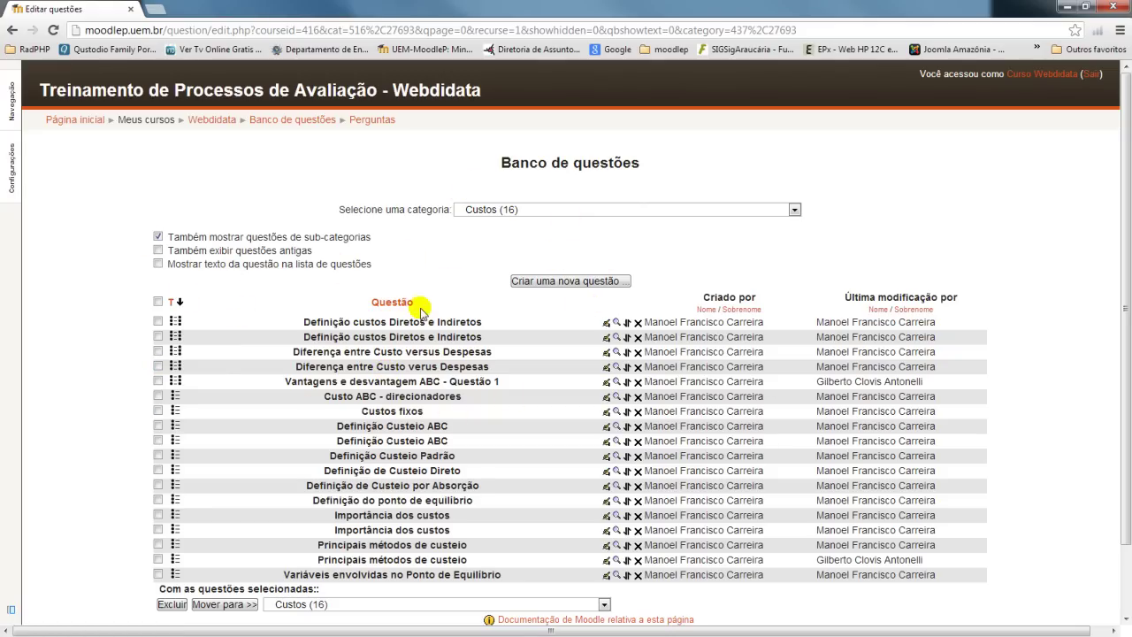
pyautogui.click(570, 210)
pyautogui.click(570, 210)
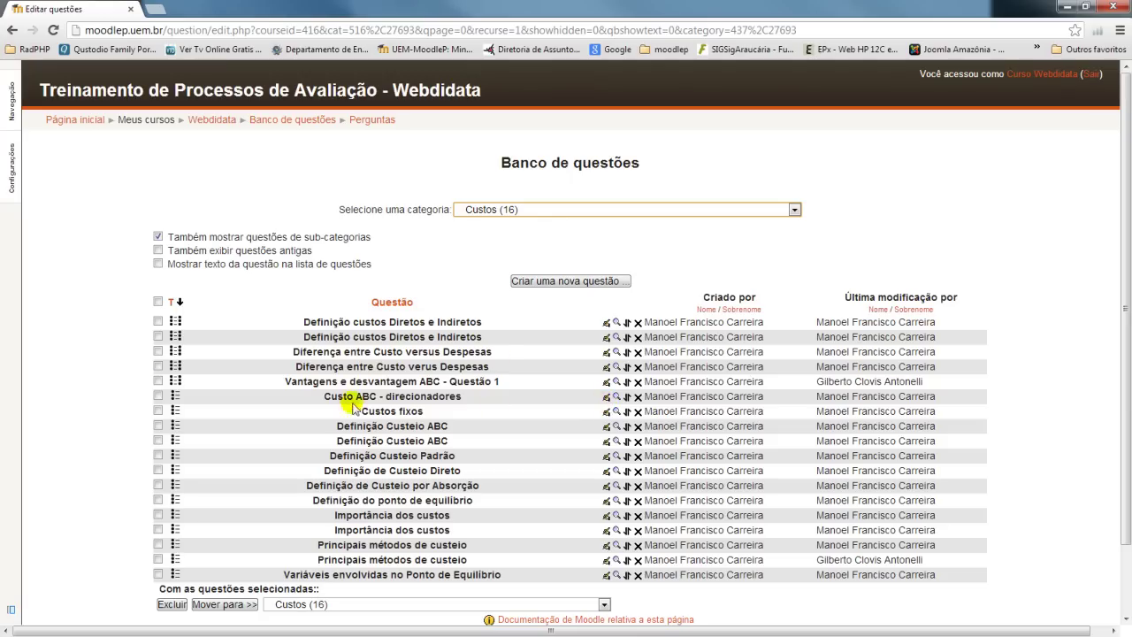
# Step: Create a new question of the type Calculado
pyautogui.click(579, 281)
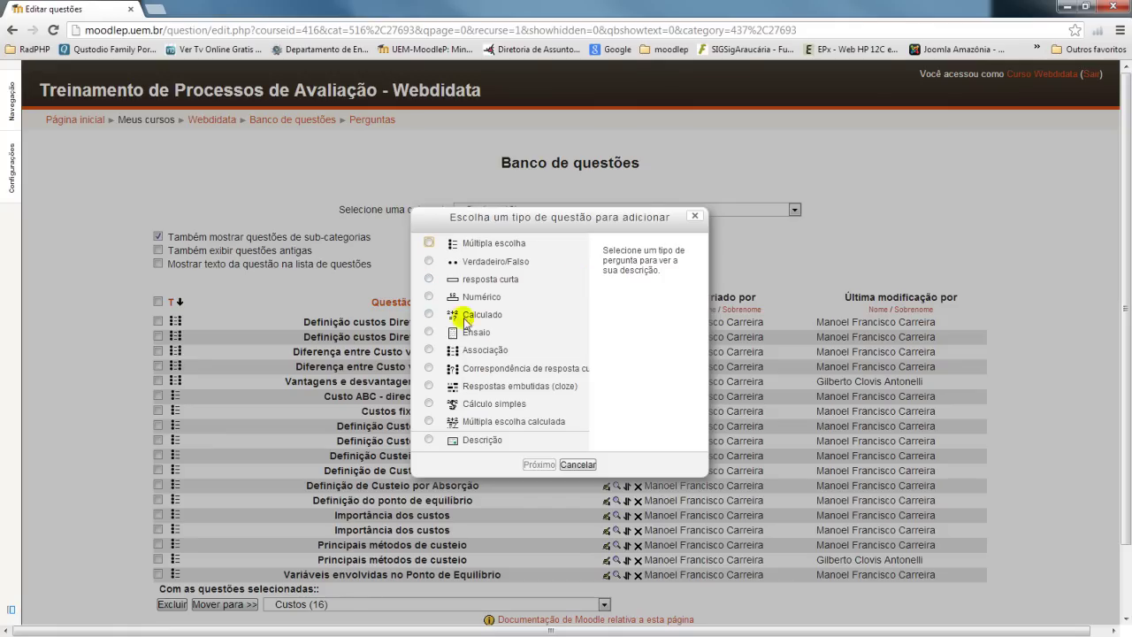
pyautogui.click(467, 315)
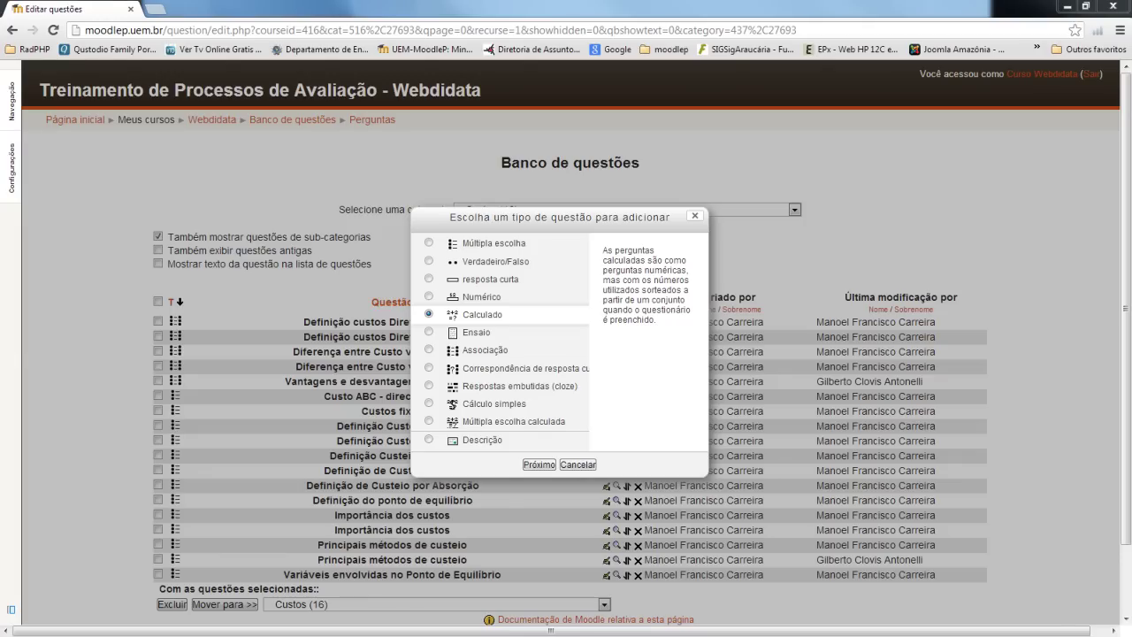
pyautogui.click(539, 465)
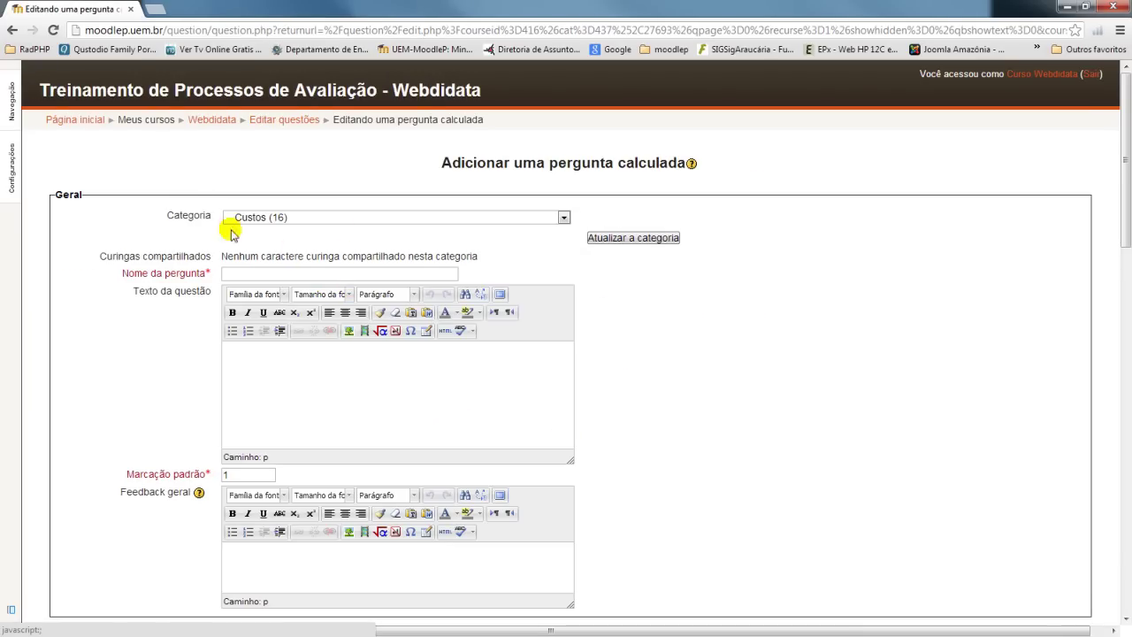
# Step: Assign the question to the category Padrão para Treinamento de Processos de Avaliação - Webdidata and name it "Exemplo de questão calculada"
pyautogui.click(350, 218)
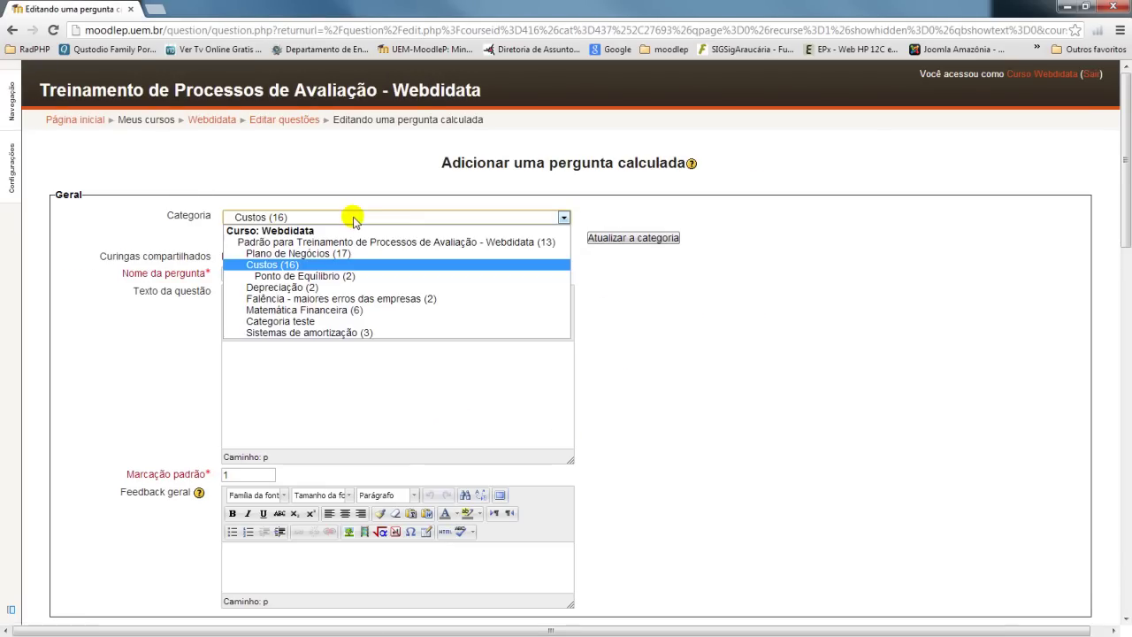
pyautogui.click(301, 321)
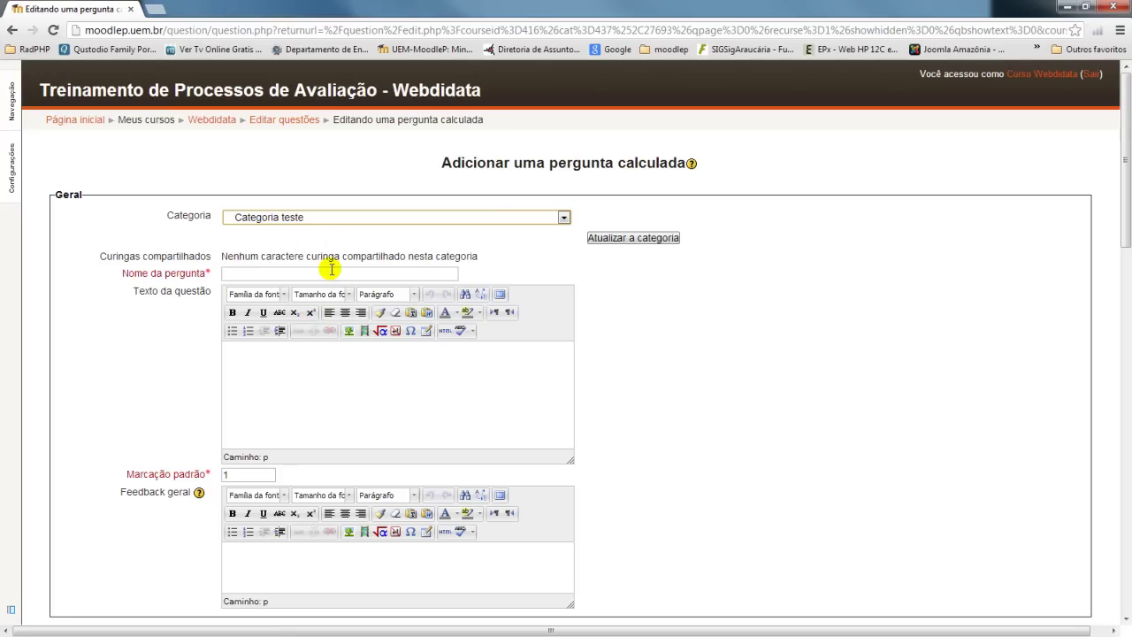
pyautogui.click(459, 218)
pyautogui.click(362, 241)
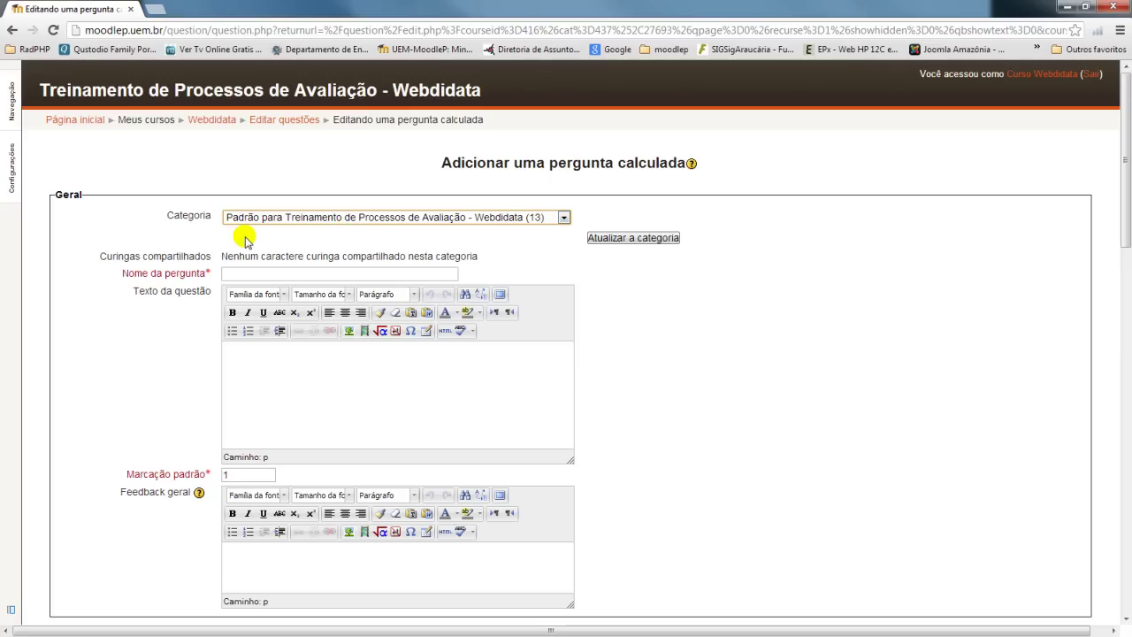
pyautogui.click(288, 275)
pyautogui.write('Exemplo de questão calculada')
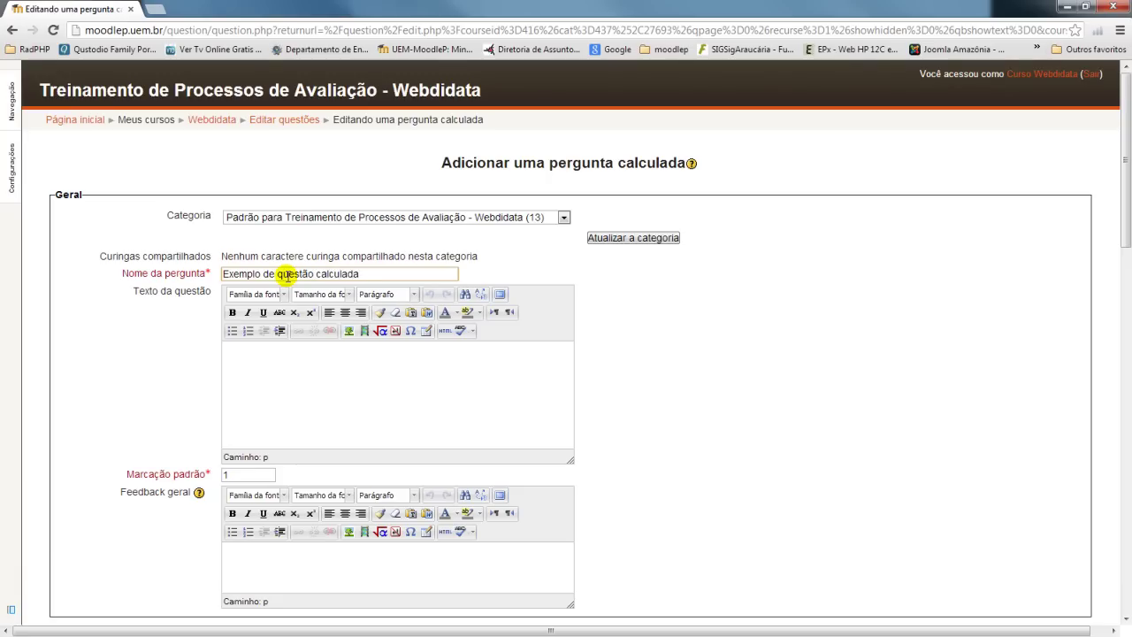
# Step: Begin the question text with "Um determinado produto deve ser embalado em caixas que contém {x} unidades"
pyautogui.click(295, 368)
pyautogui.write('Um')
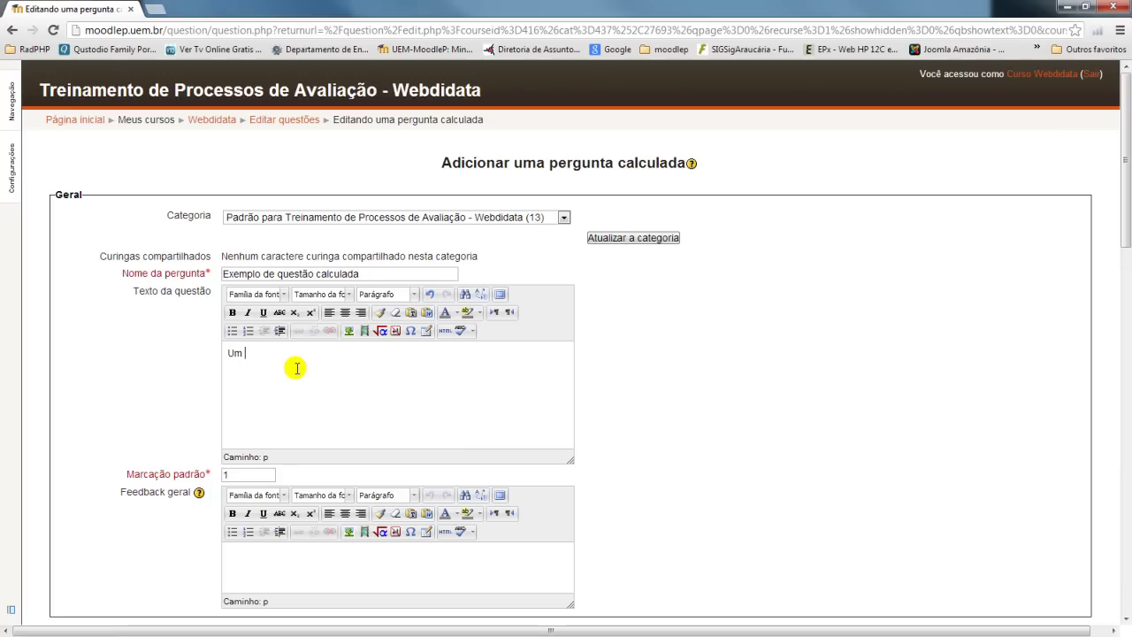
pyautogui.write(' determin')
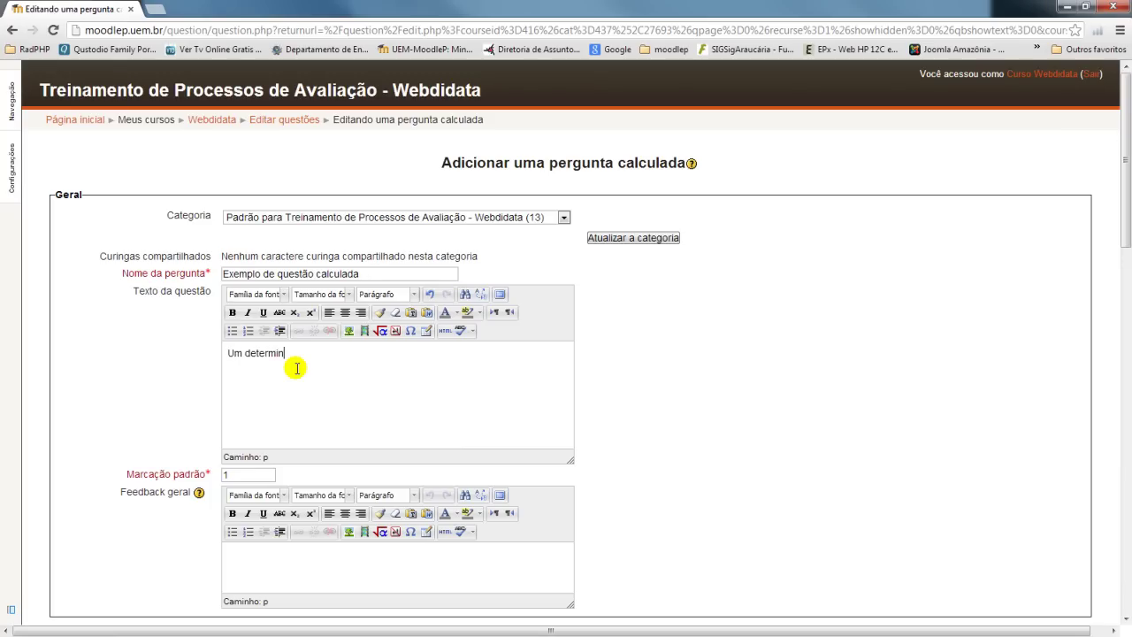
pyautogui.write('ado produto deve ser em')
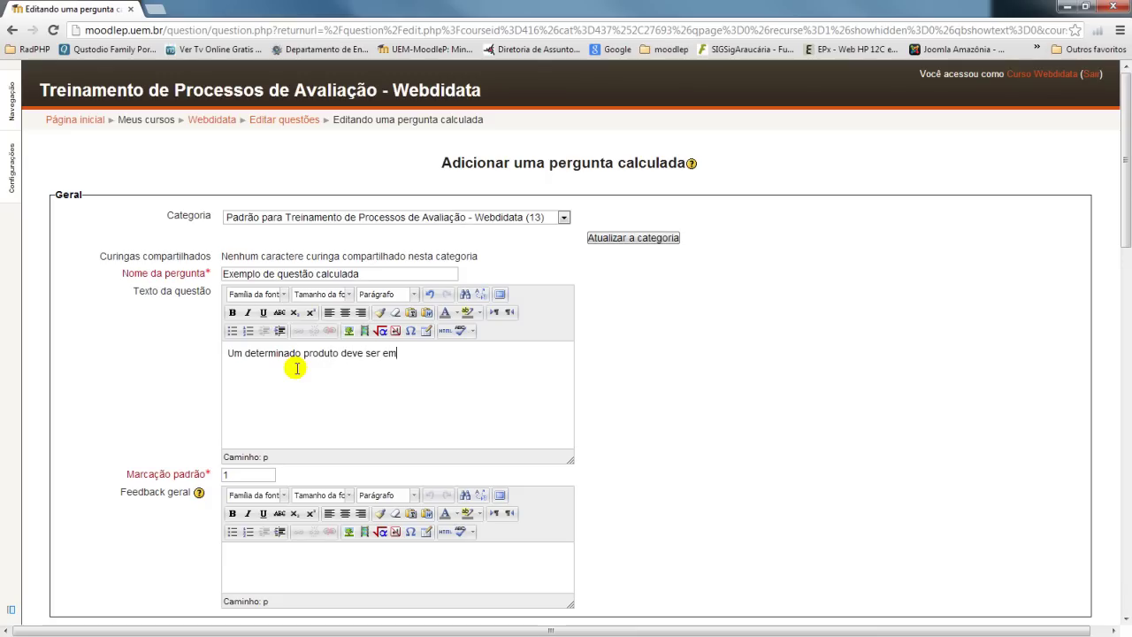
pyautogui.write('balado em caixas ')
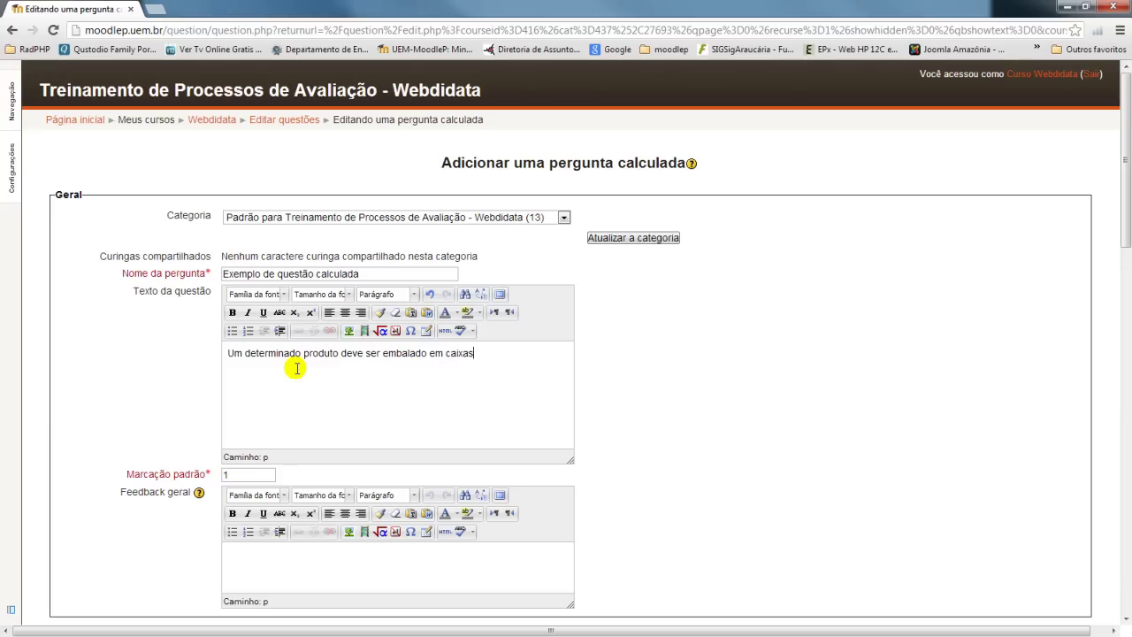
pyautogui.write('que contém {x')
pyautogui.write('unidades ')
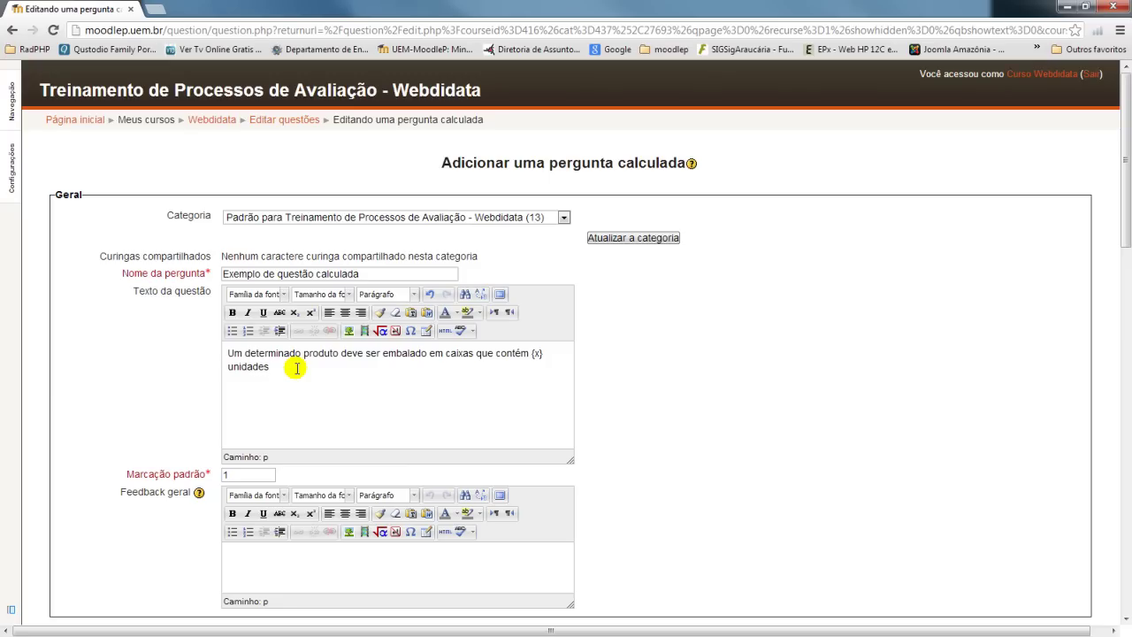
# Step: Complete the question text with "do mesmo, sabendo que o peso em gramas do produto é {y} gramas, determine o peso de {z} caixas do produto."
pyautogui.write('do mesmo. sabendo que o pes')
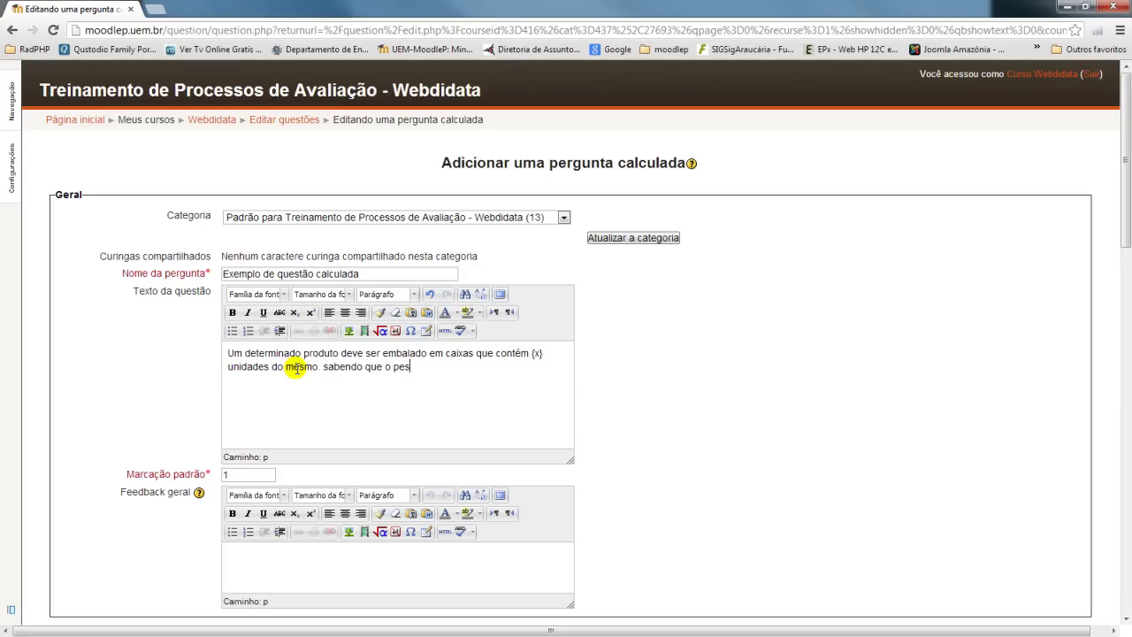
pyautogui.write('o em gramas do produto')
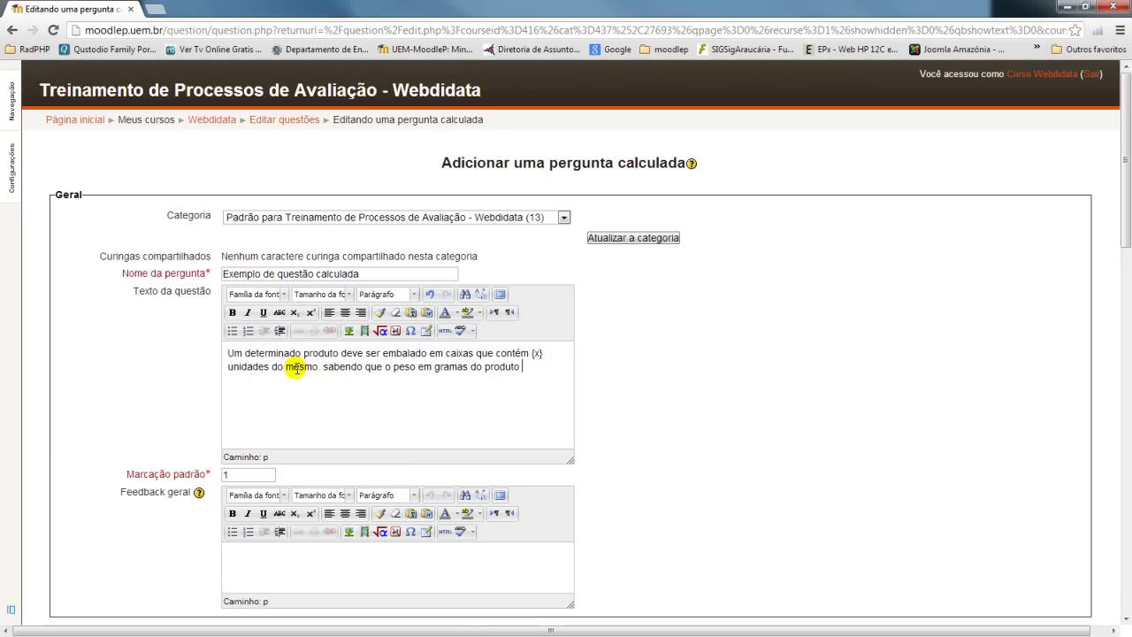
pyautogui.write(' é {y} gramas. determine o peso de')
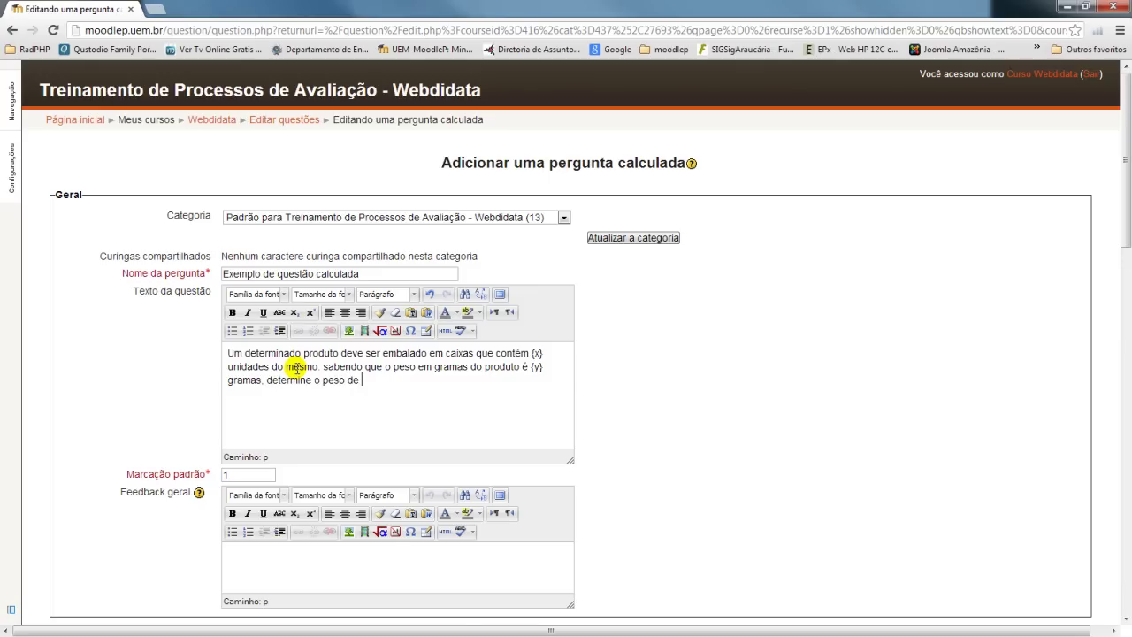
pyautogui.write(' {z} caixas do produto.')
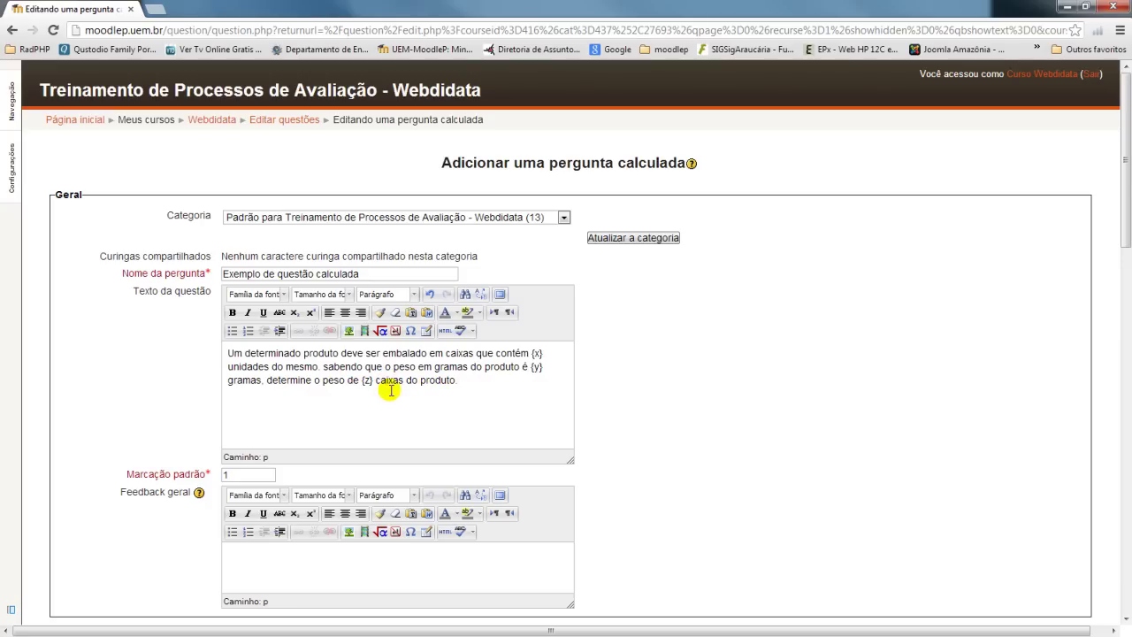
# Step: Set the correct answer formula to {x}*{y}*{z} and give that answer a grade of 100%
pyautogui.scroll(-1, 389, 395)
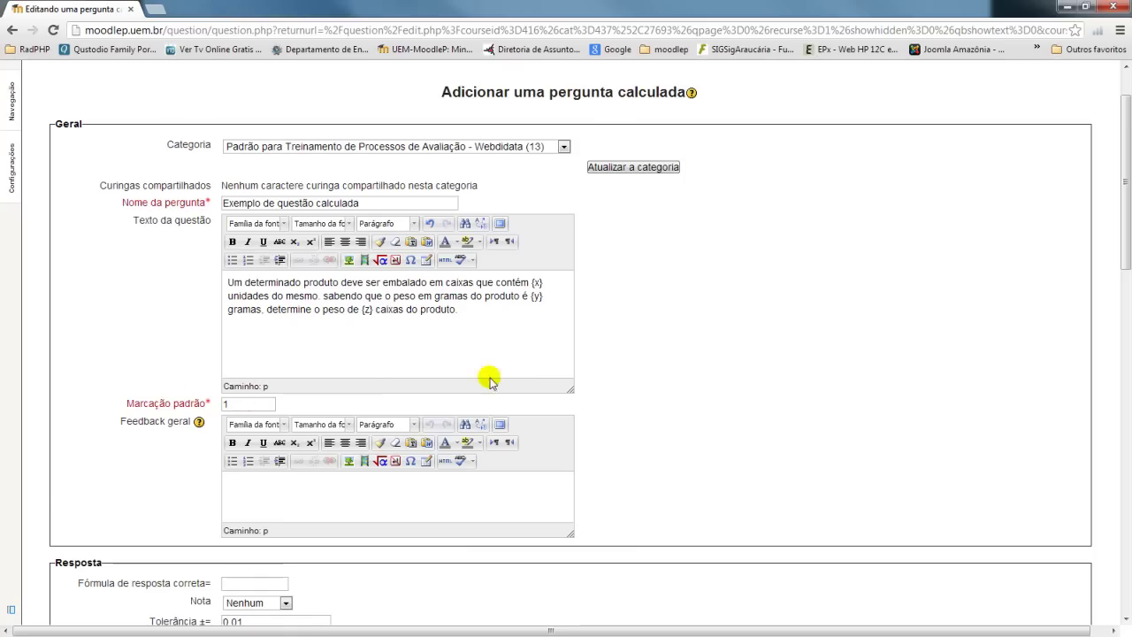
pyautogui.scroll(-1, 509, 387)
pyautogui.scroll(-1, 509, 388)
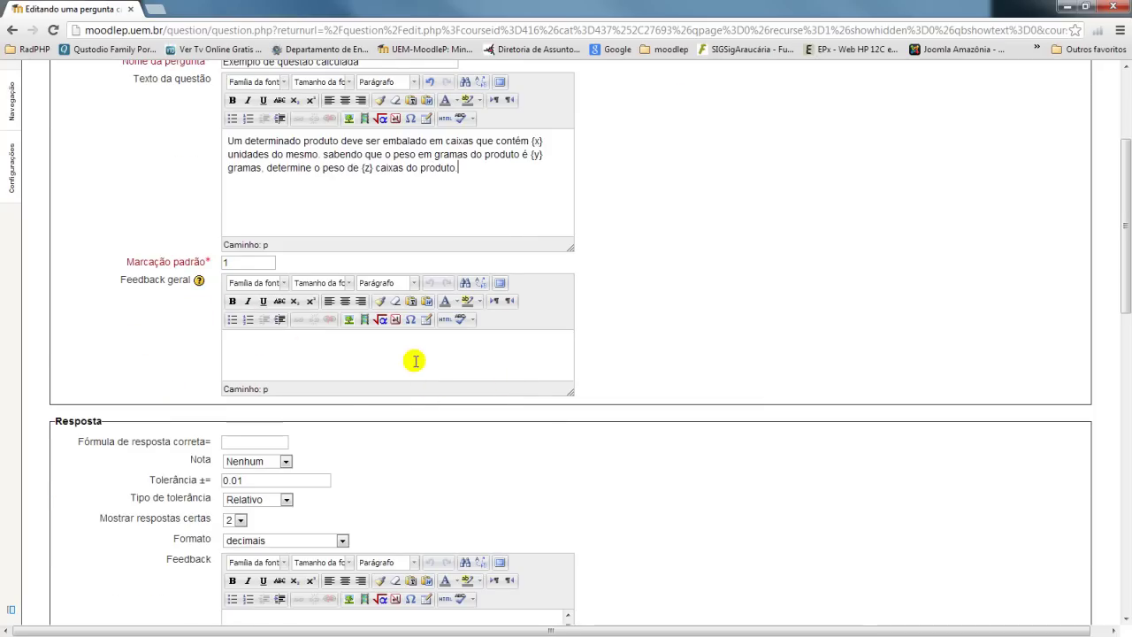
pyautogui.scroll(-2, 434, 387)
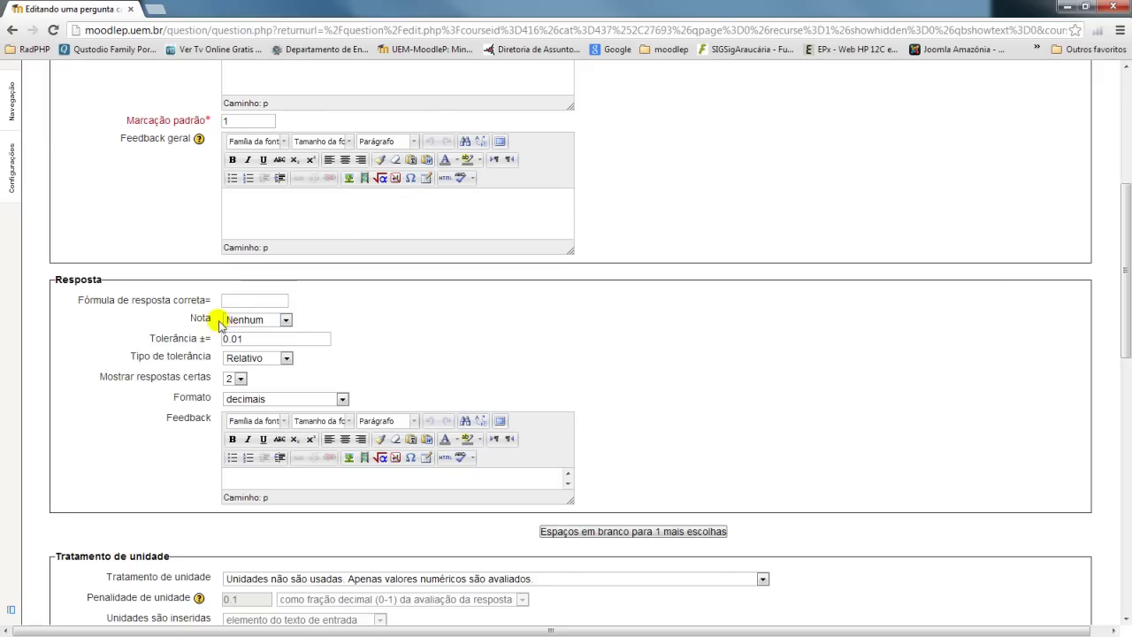
pyautogui.scroll(3, 462, 341)
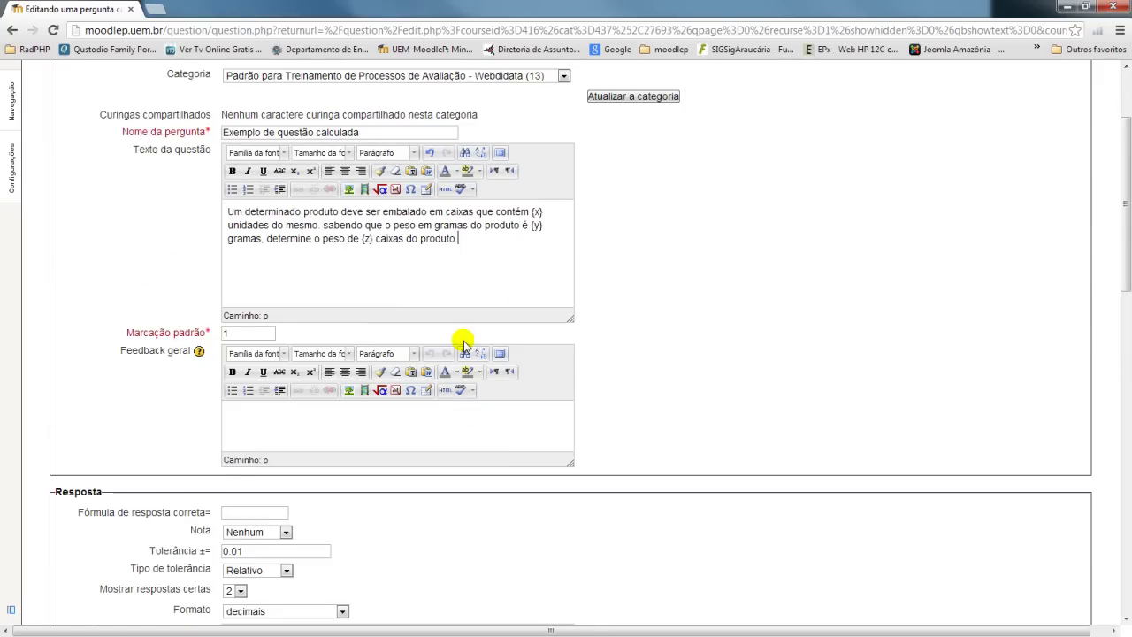
pyautogui.click(252, 513)
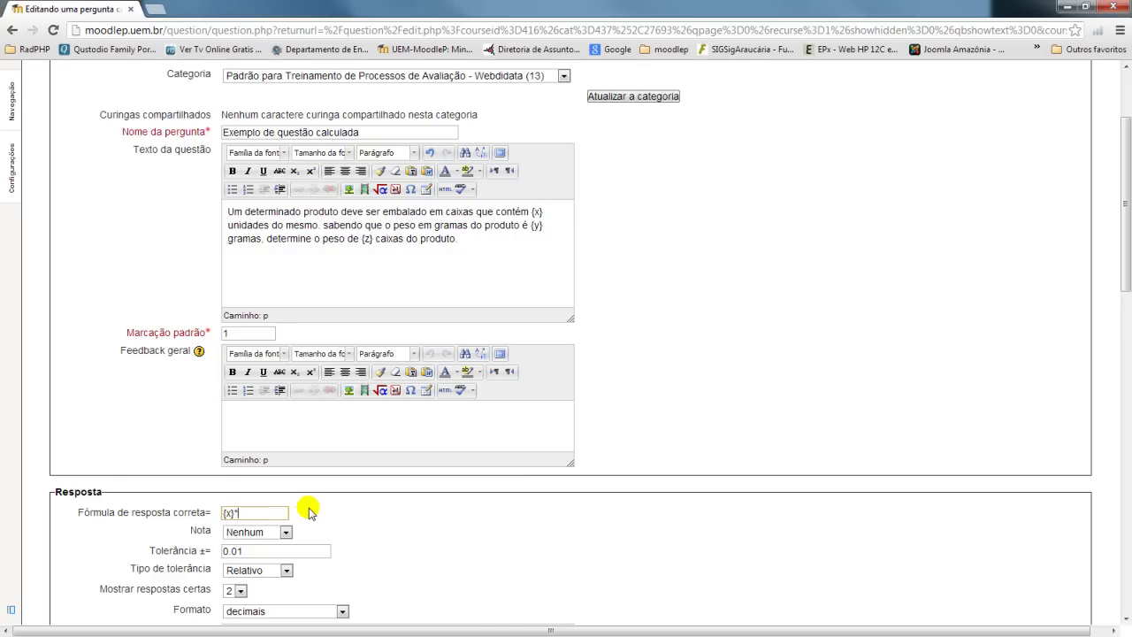
pyautogui.write('{x}*{y}*{z}')
pyautogui.scroll(-3, 377, 528)
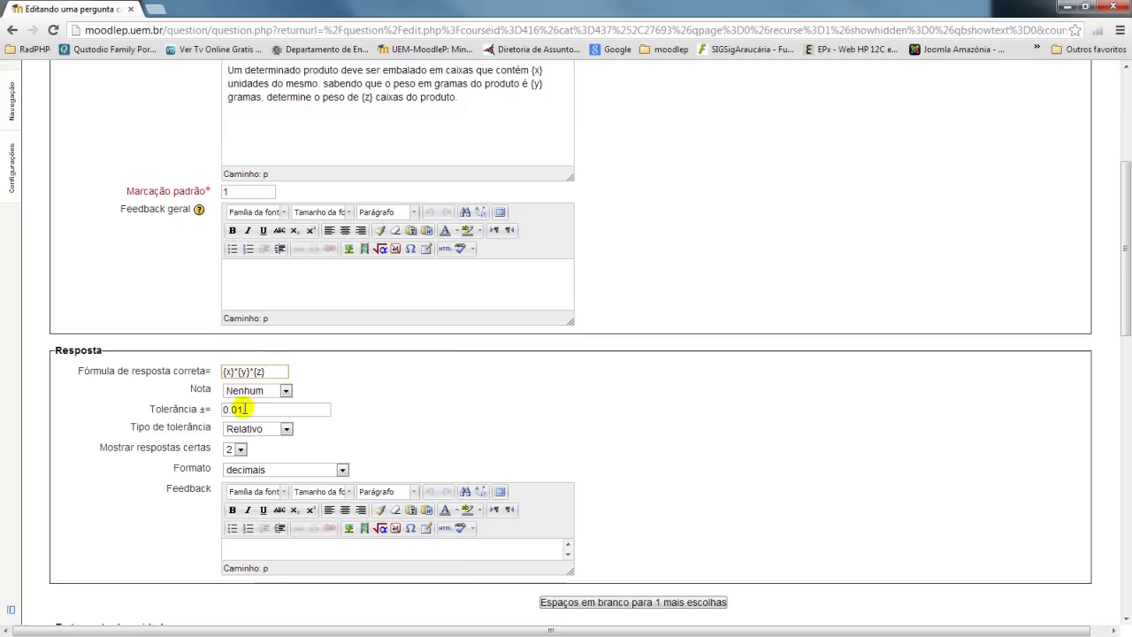
pyautogui.click(283, 390)
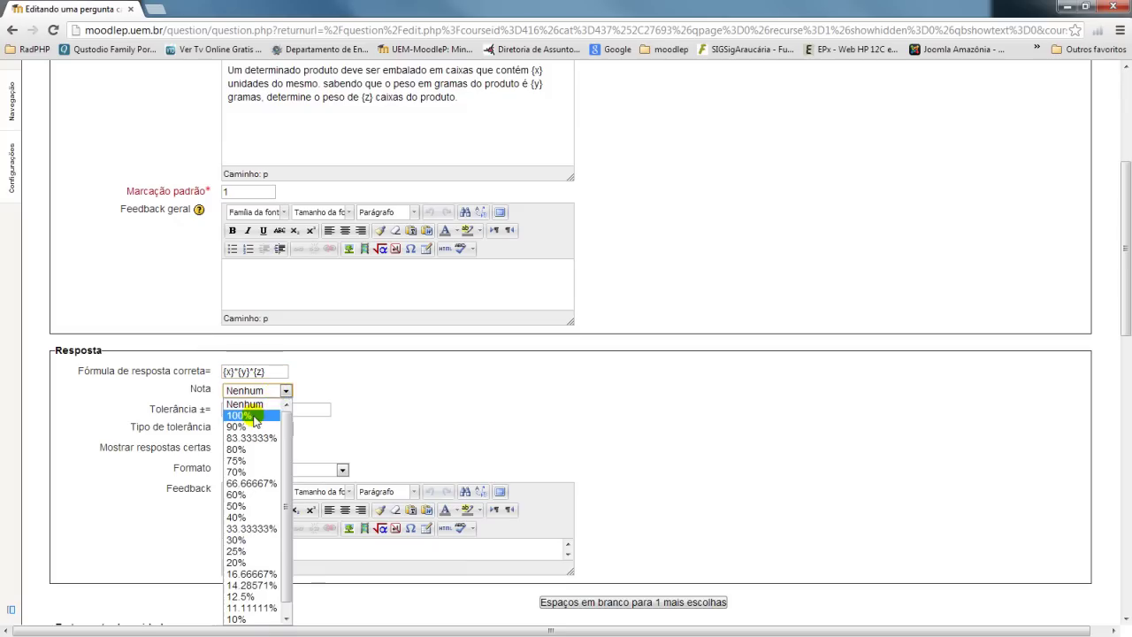
pyautogui.click(285, 416)
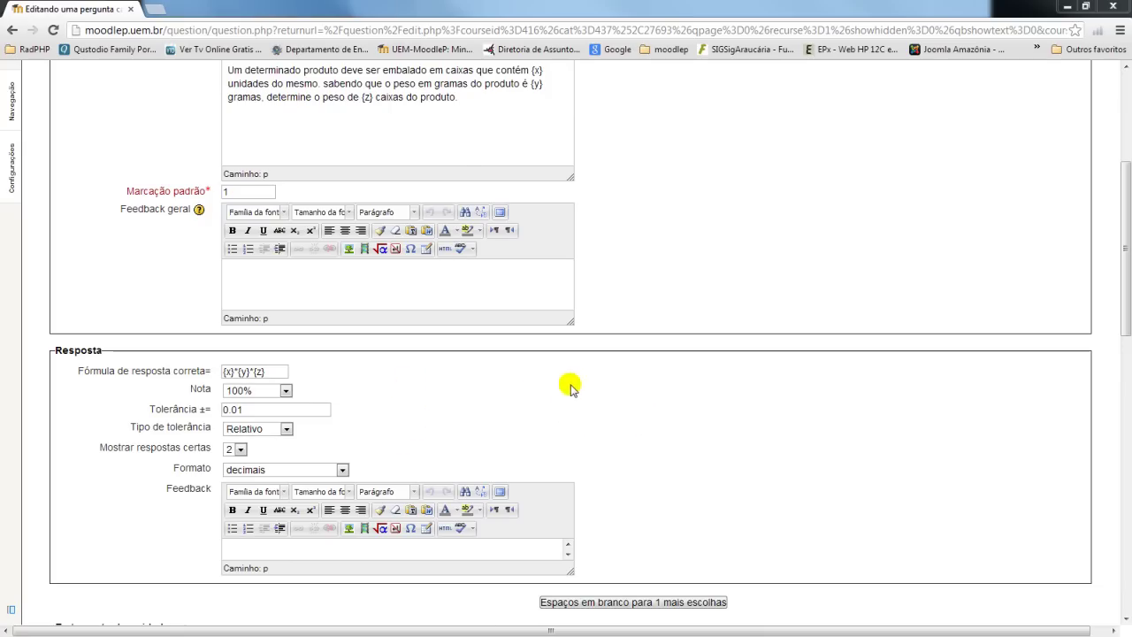
# Step: Set the unit handling to "A unidade precisa ser fornecida e será avaliada", with units entered through "um menu de opções"
pyautogui.scroll(-2, 619, 386)
pyautogui.scroll(-2, 638, 386)
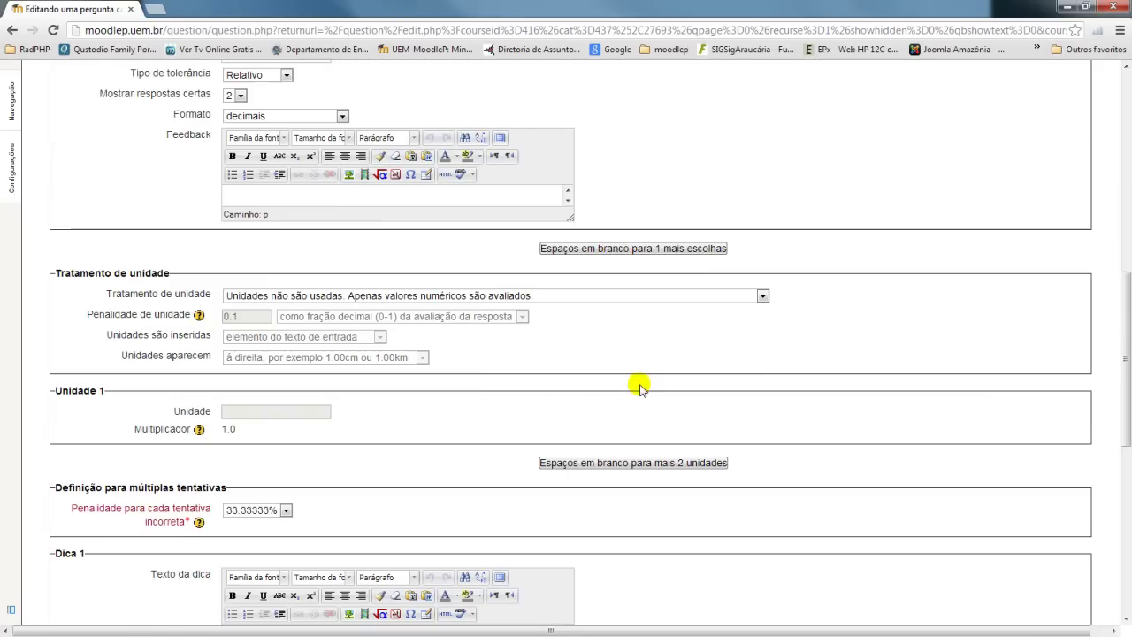
pyautogui.click(449, 296)
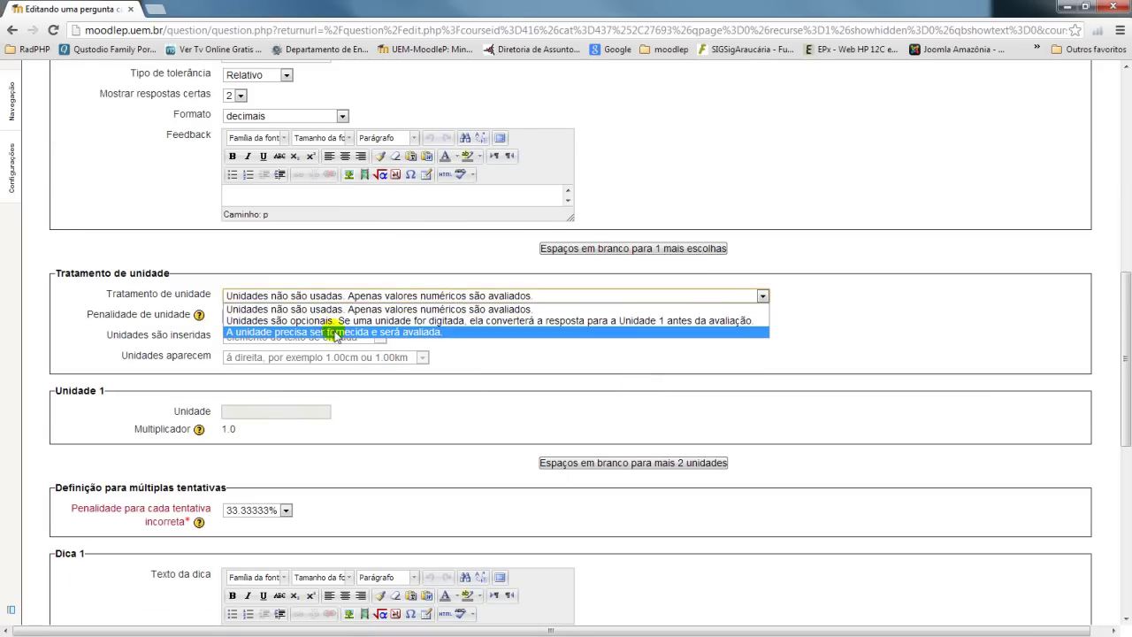
pyautogui.click(362, 331)
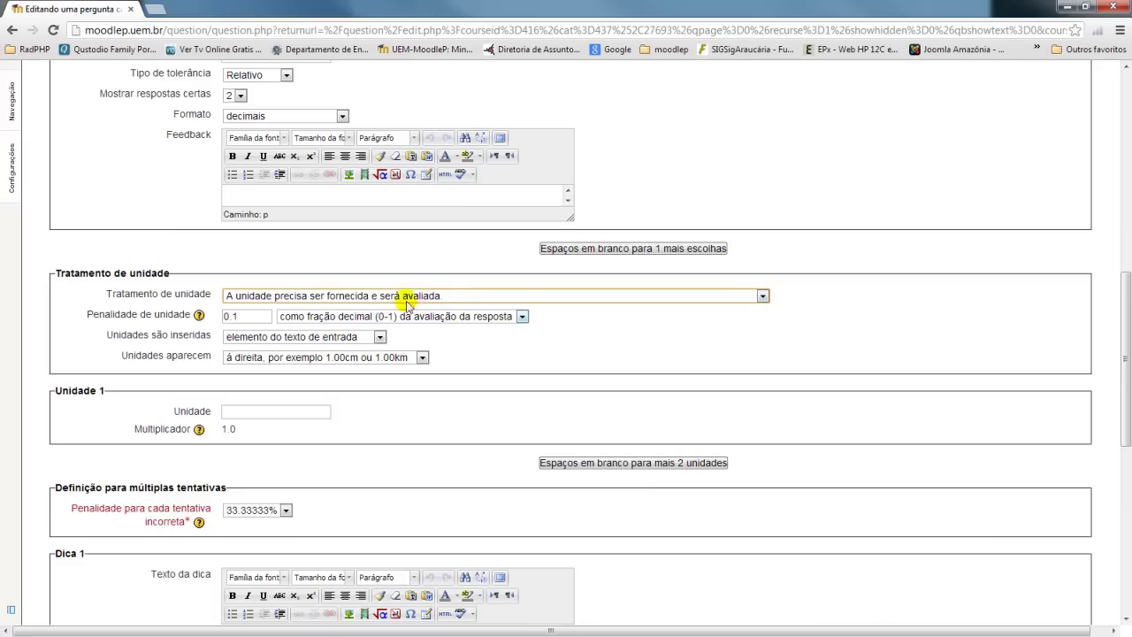
pyautogui.click(368, 338)
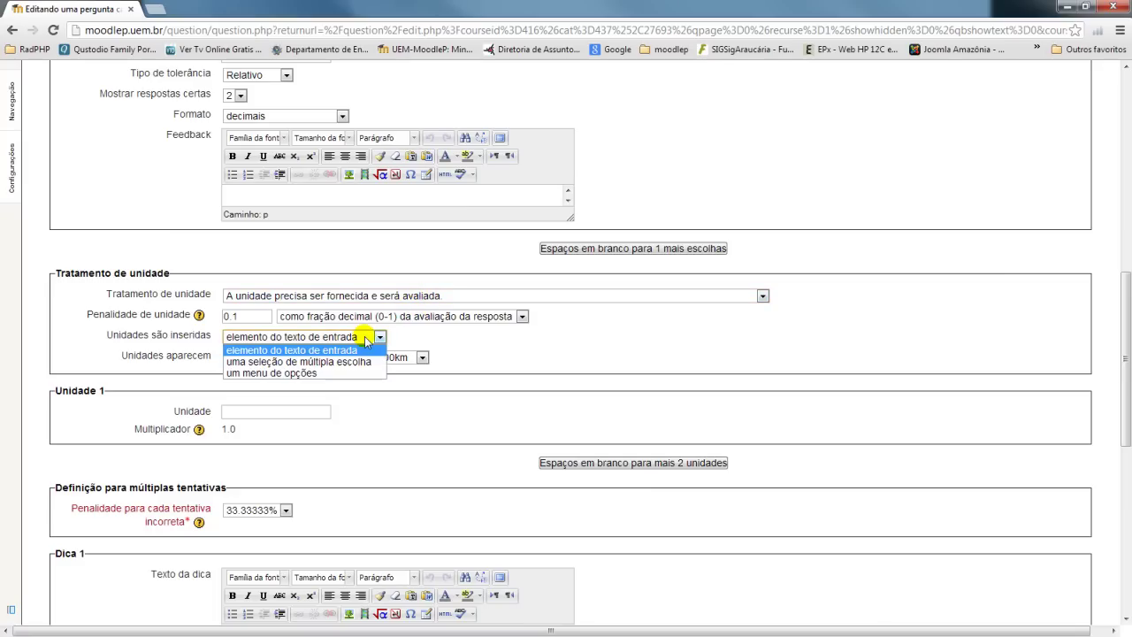
pyautogui.click(301, 372)
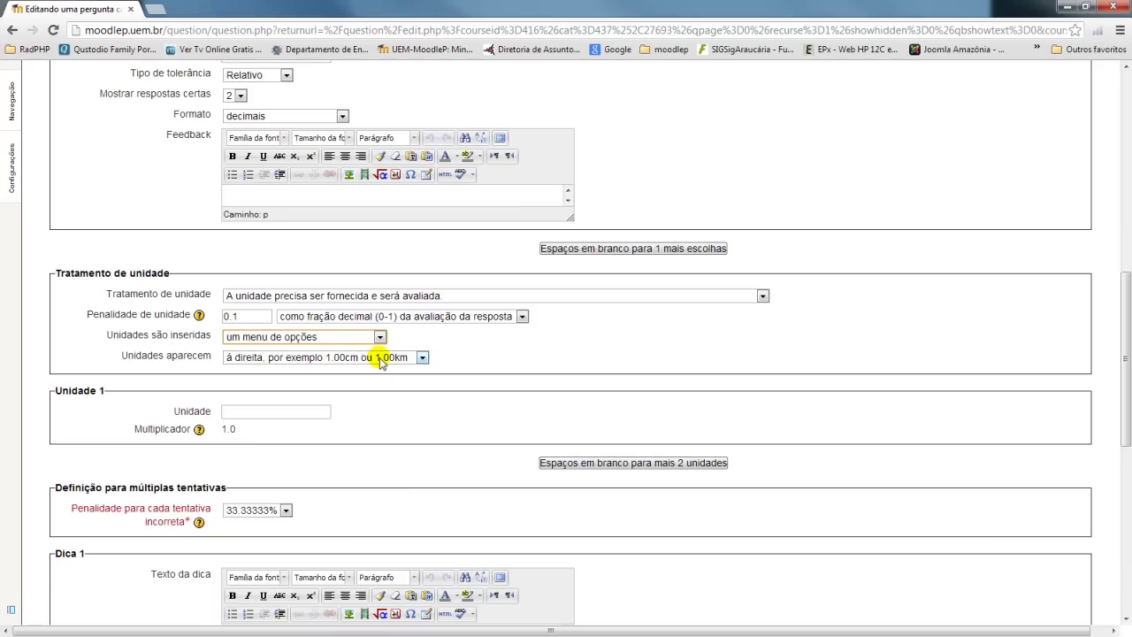
# Step: Define gramas as the first unit and, in an added blank unit, kilograma with the multiplier 0.001
pyautogui.click(269, 412)
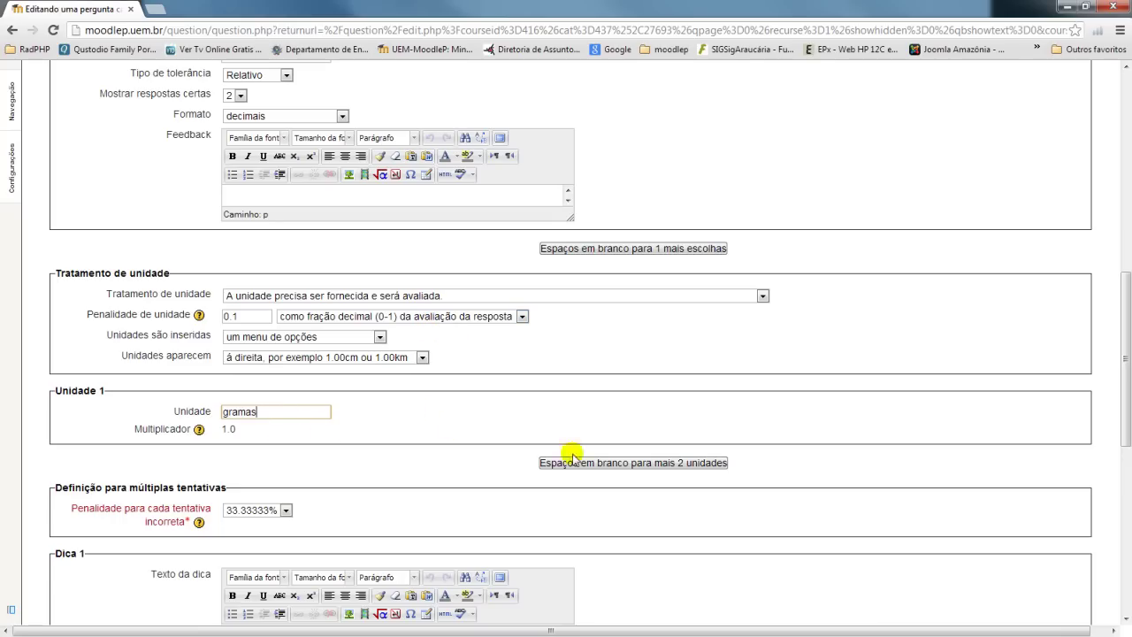
pyautogui.click(623, 464)
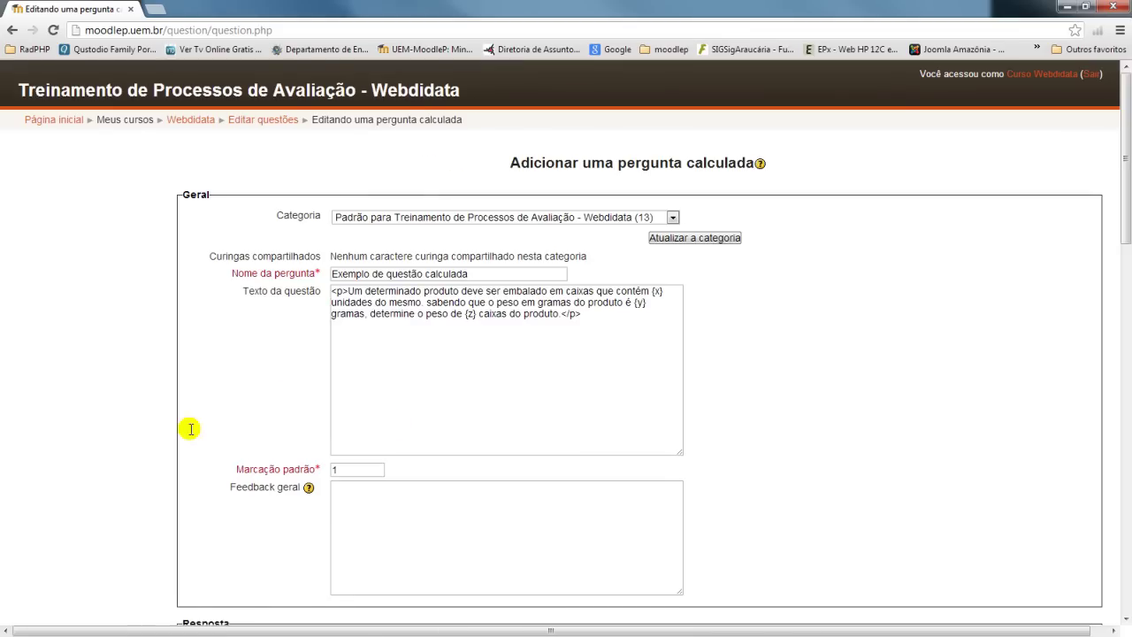
pyautogui.scroll(-8, 353, 426)
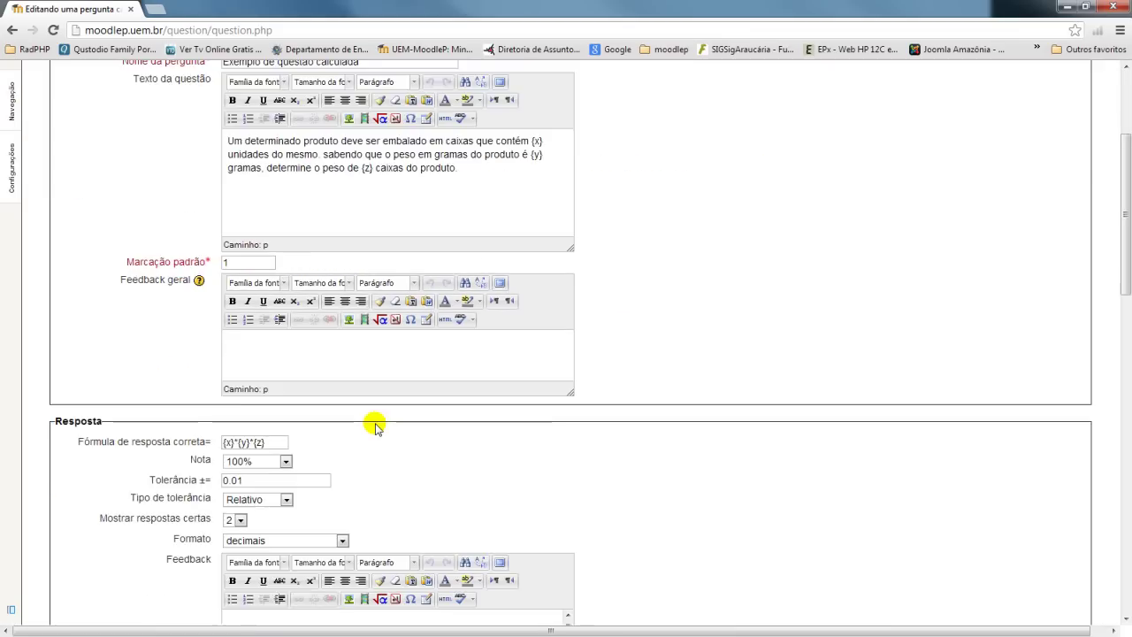
pyautogui.scroll(-1, 375, 428)
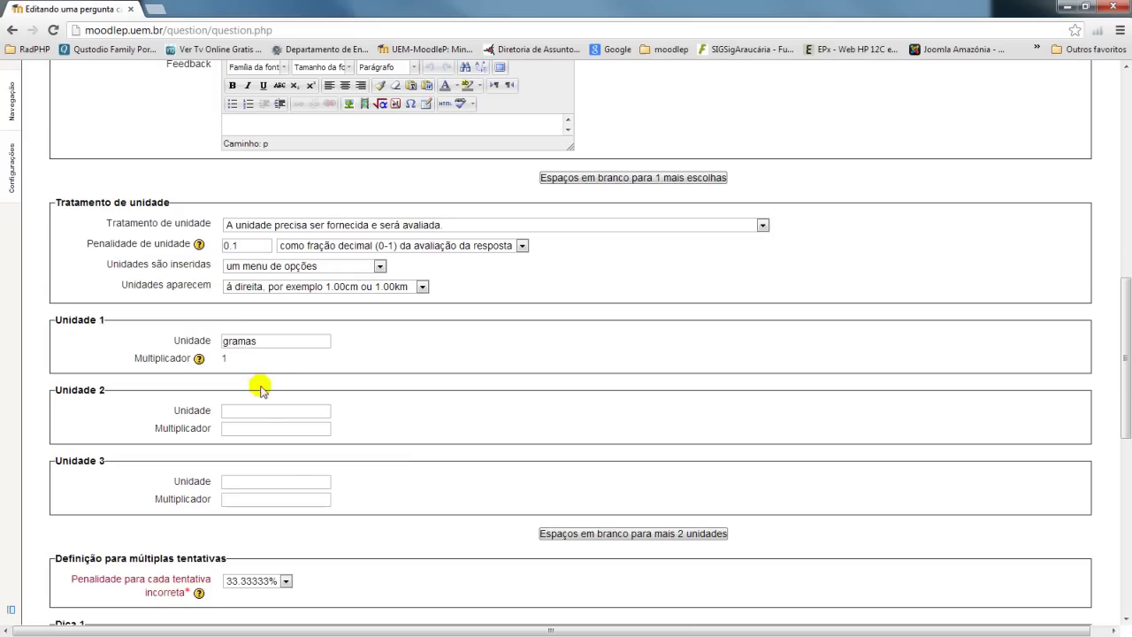
pyautogui.click(247, 411)
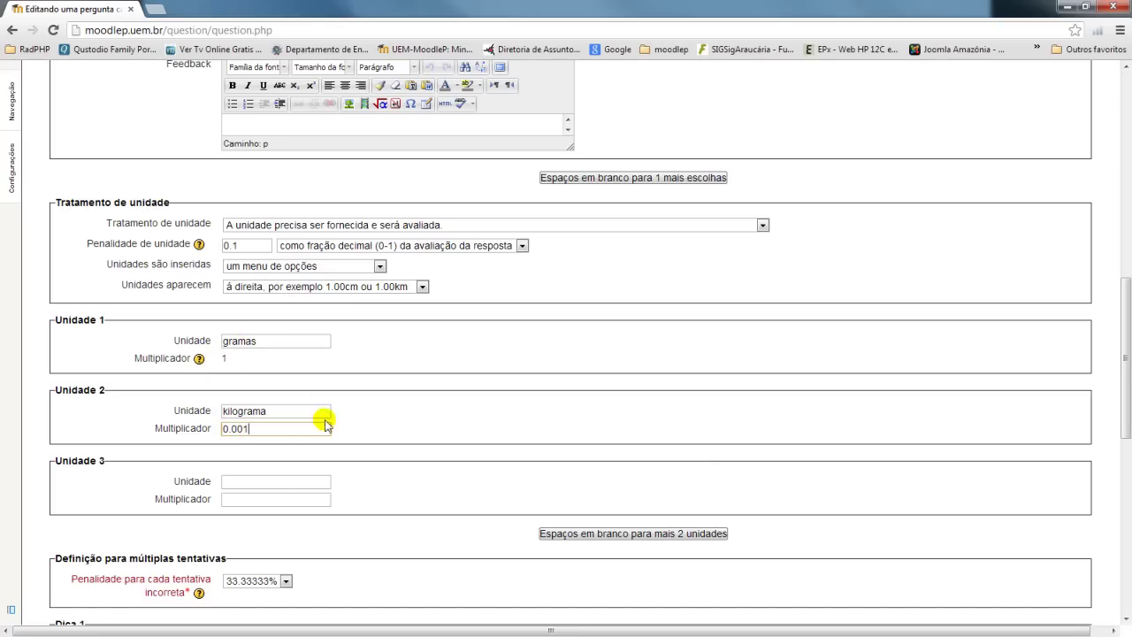
# Step: Save the calculated question and proceed to its wildcard dataset properties
pyautogui.scroll(-2, 397, 441)
pyautogui.scroll(-2, 397, 441)
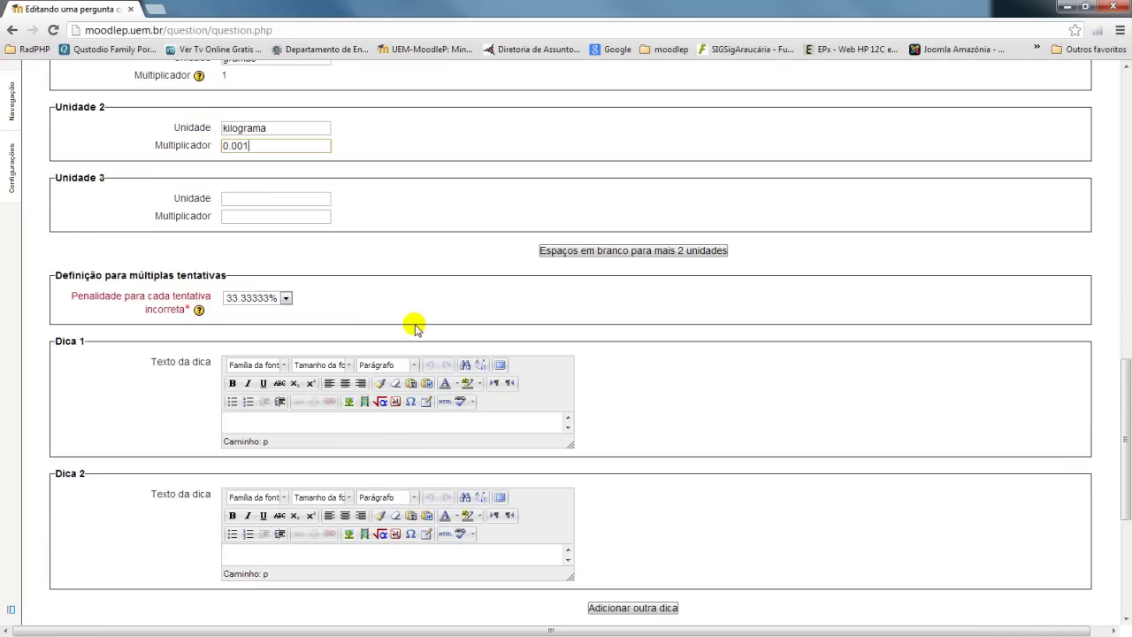
pyautogui.scroll(-2, 593, 329)
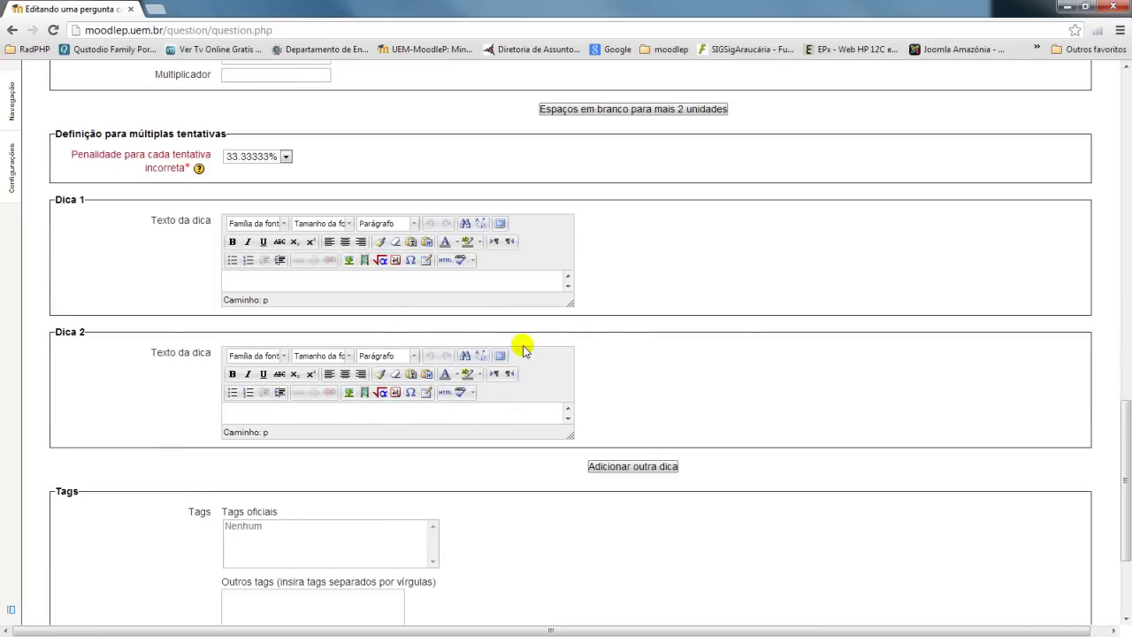
pyautogui.scroll(-2, 517, 347)
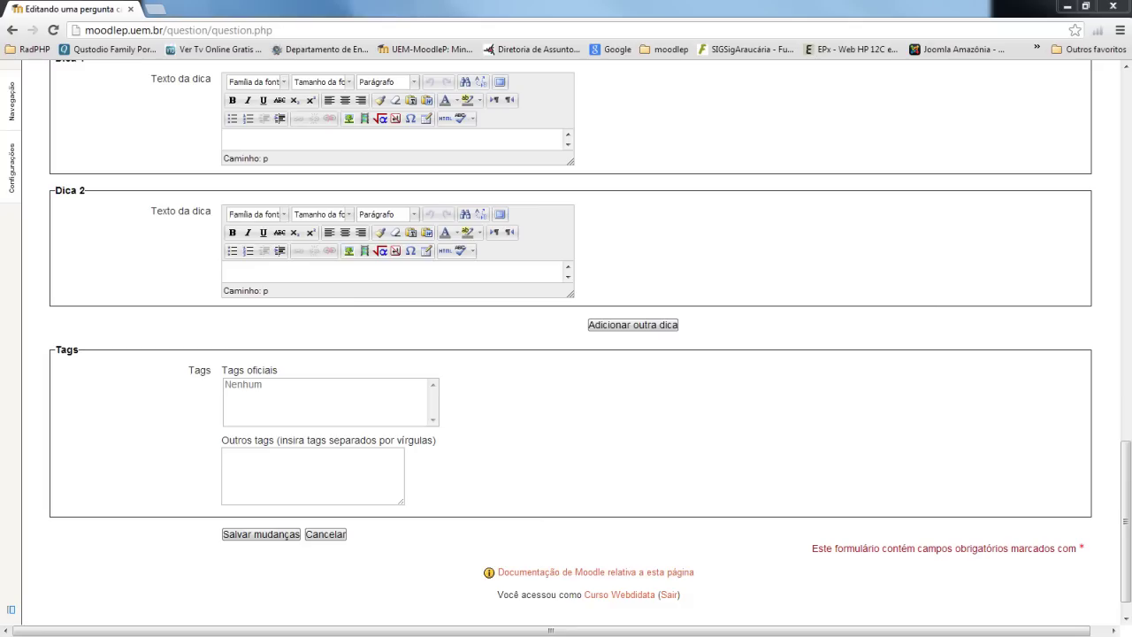
pyautogui.click(259, 534)
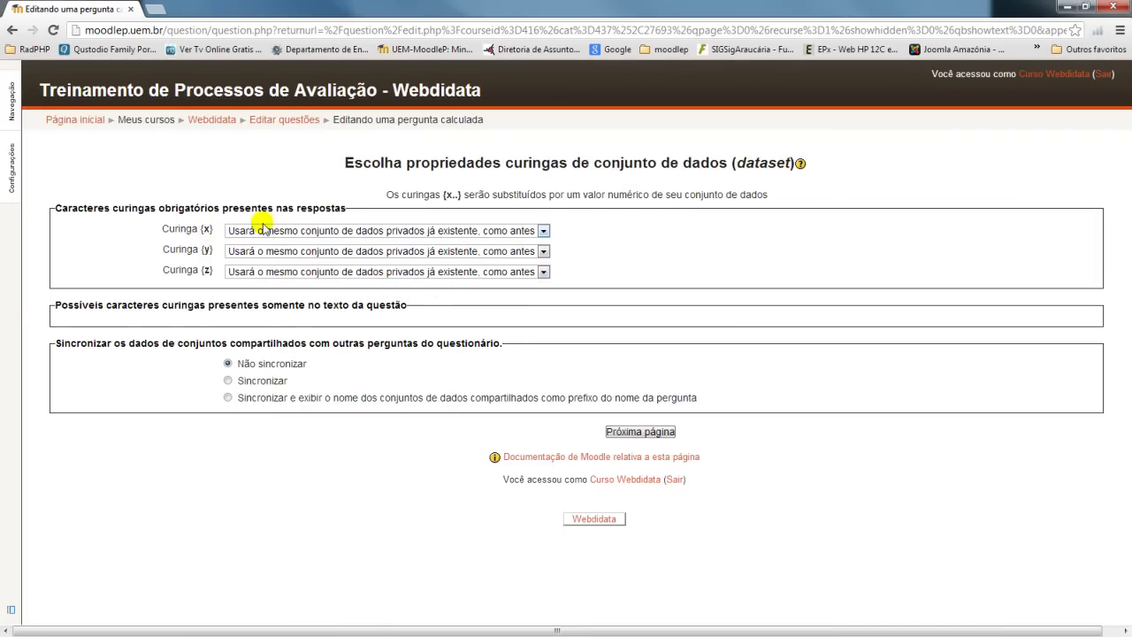
# Step: Set the wildcards {x}, {y} and {z} to "Usará um novo conjunto de dados compartilhado"
pyautogui.click(484, 232)
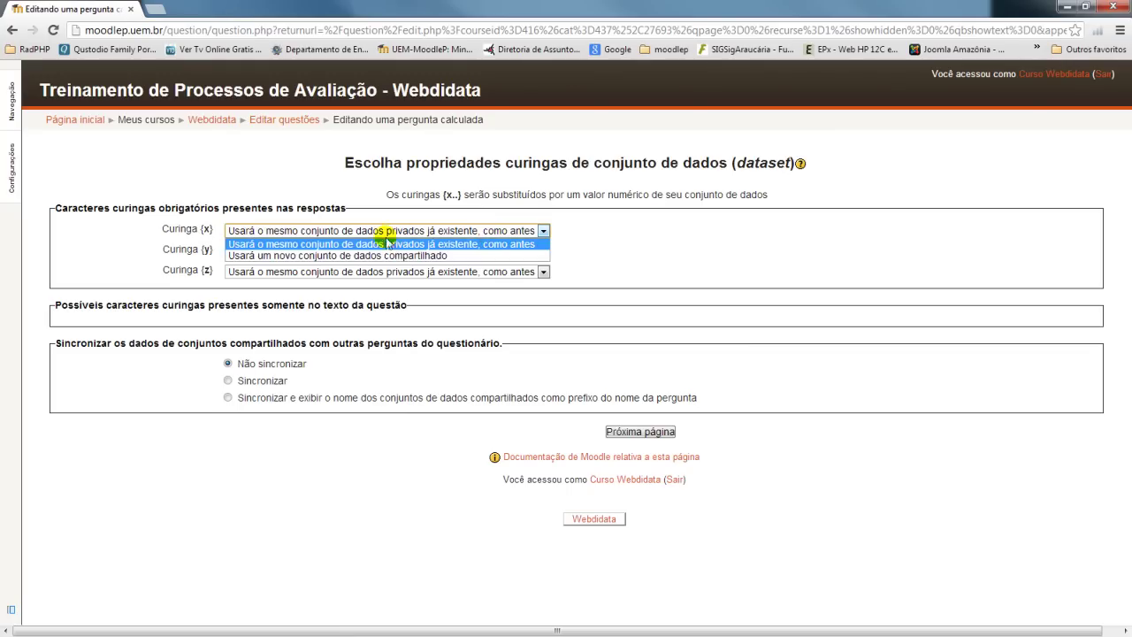
pyautogui.click(333, 256)
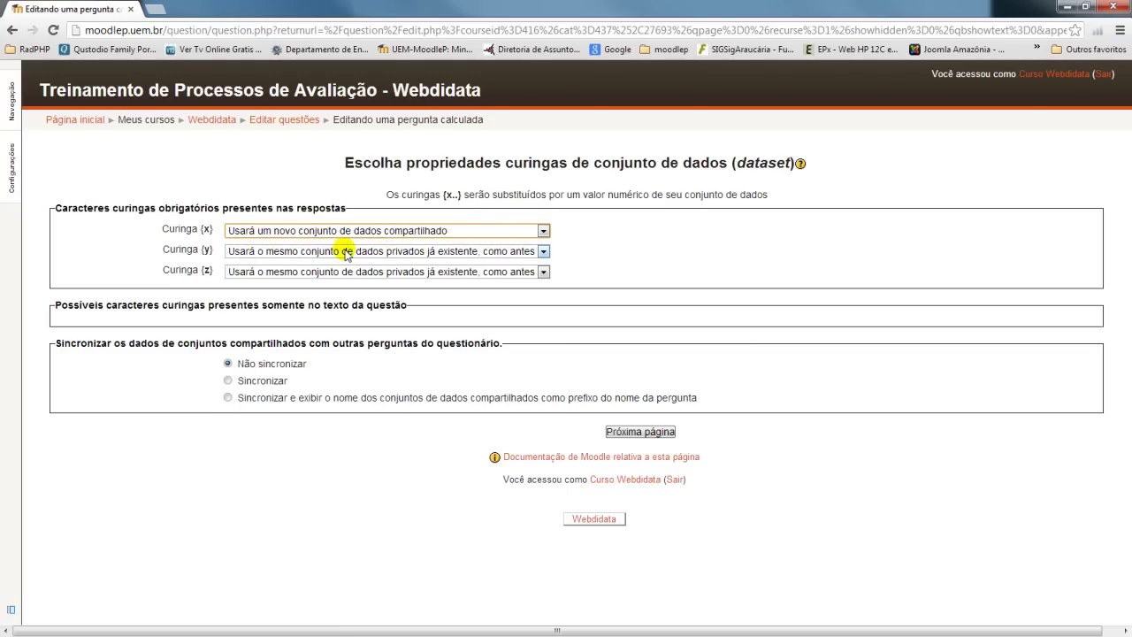
pyautogui.click(358, 251)
pyautogui.click(357, 275)
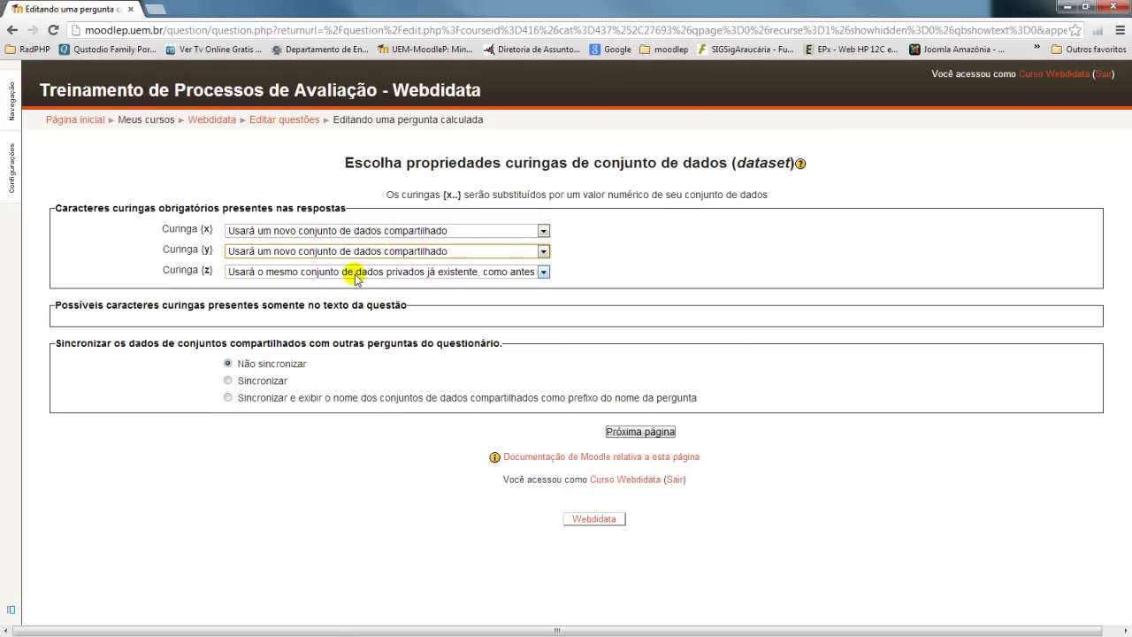
pyautogui.click(367, 271)
pyautogui.click(367, 298)
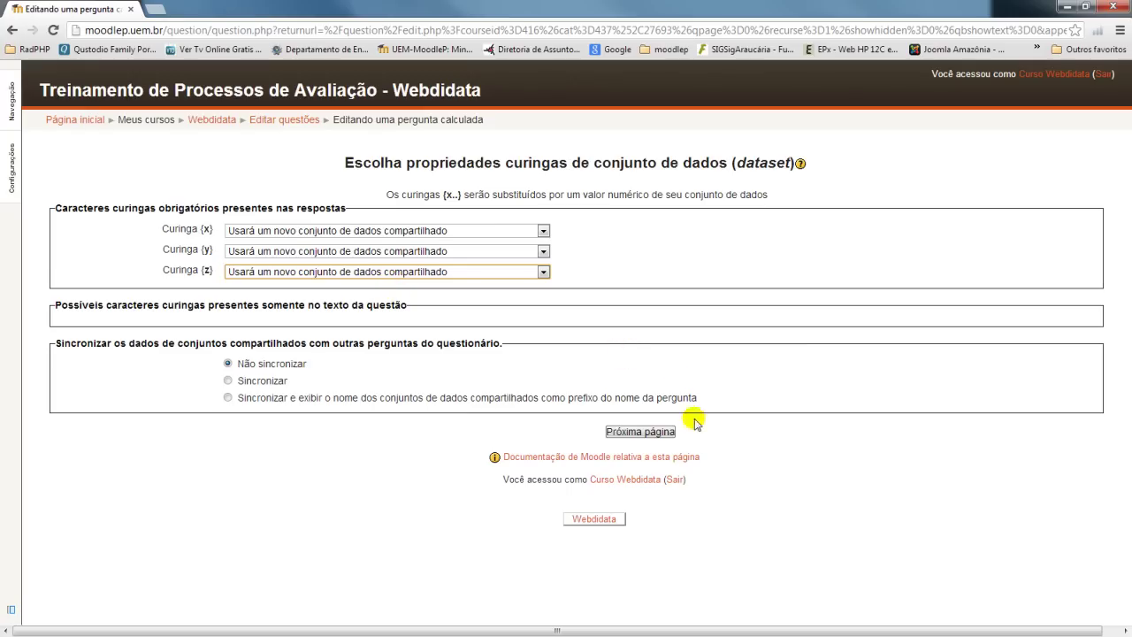
# Step: Continue to the wildcard dataset editor without synchronising and set the shared wildcard x to 3
pyautogui.click(650, 433)
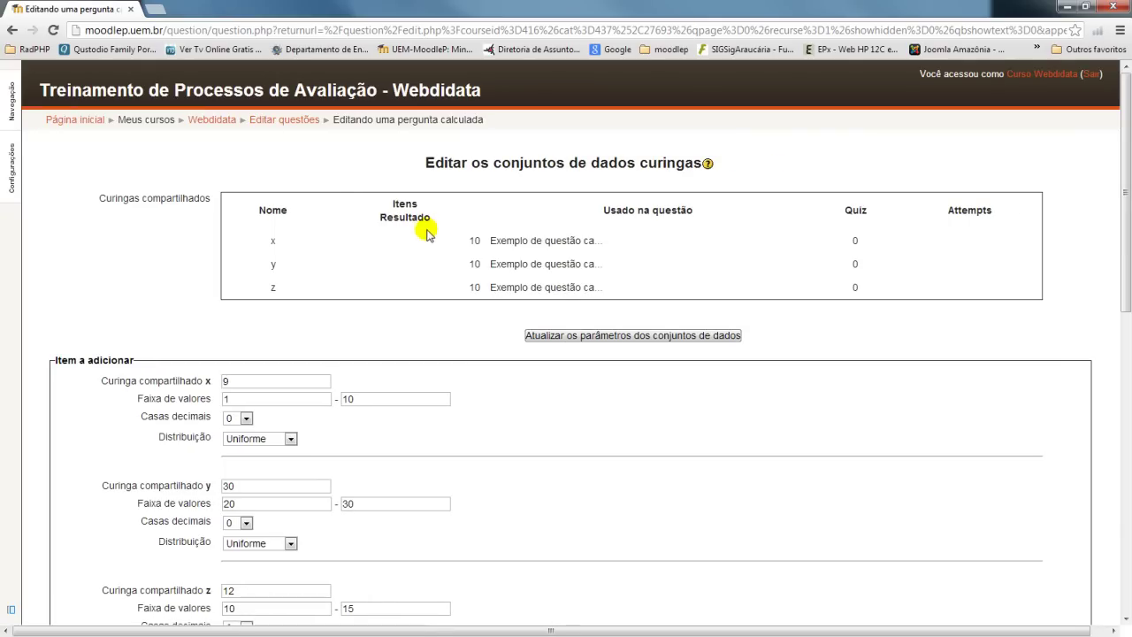
pyautogui.scroll(-3, 552, 297)
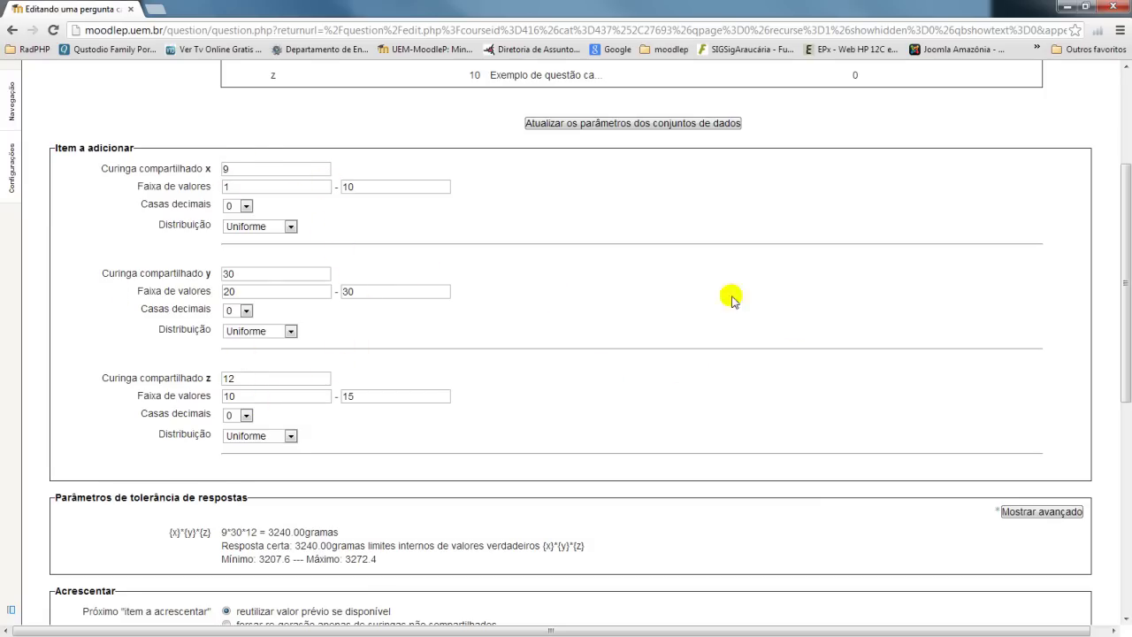
pyautogui.scroll(3, 648, 273)
pyautogui.scroll(-2, 648, 273)
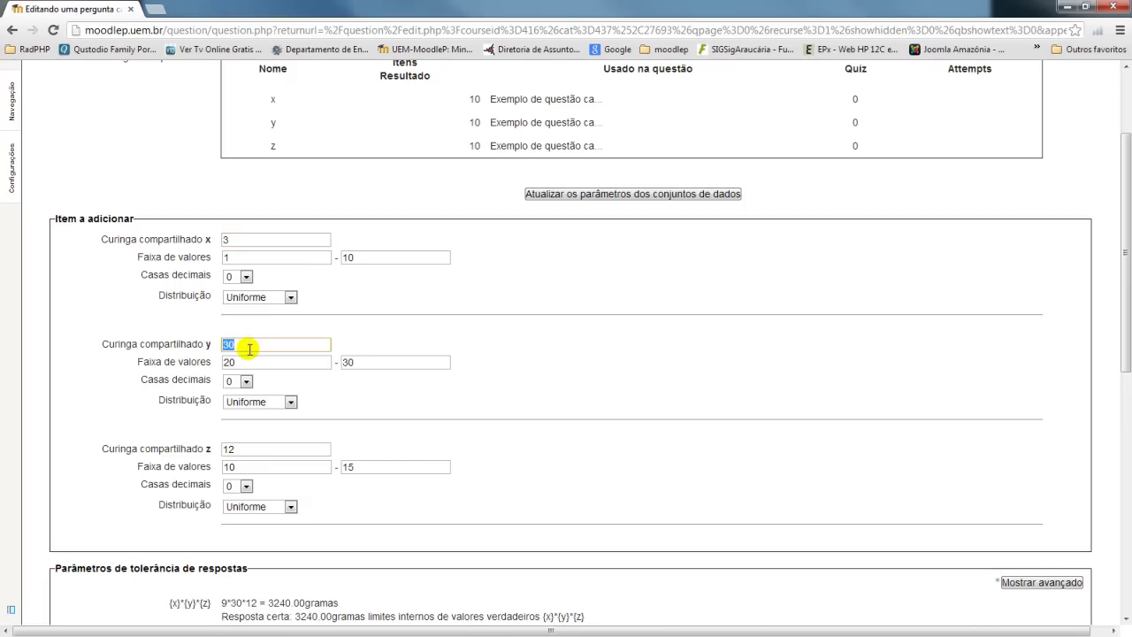
# Step: Set shared wildcard y to 12 with the range 10 to 15, and wildcard z to 6 with the range 1 to 15
pyautogui.click(249, 363)
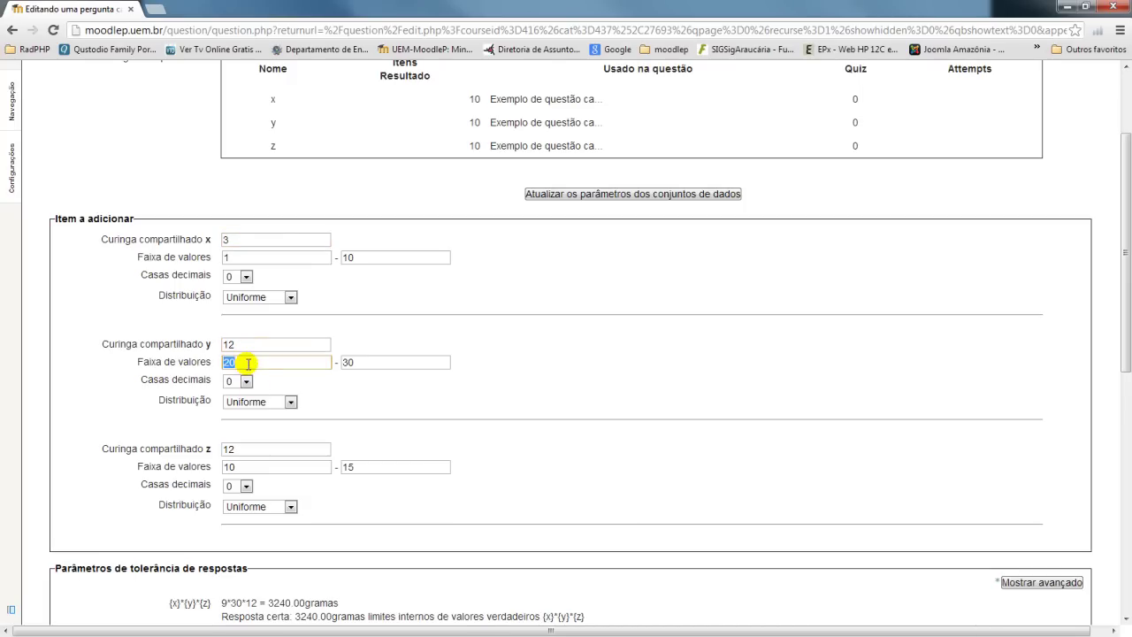
pyautogui.click(385, 361)
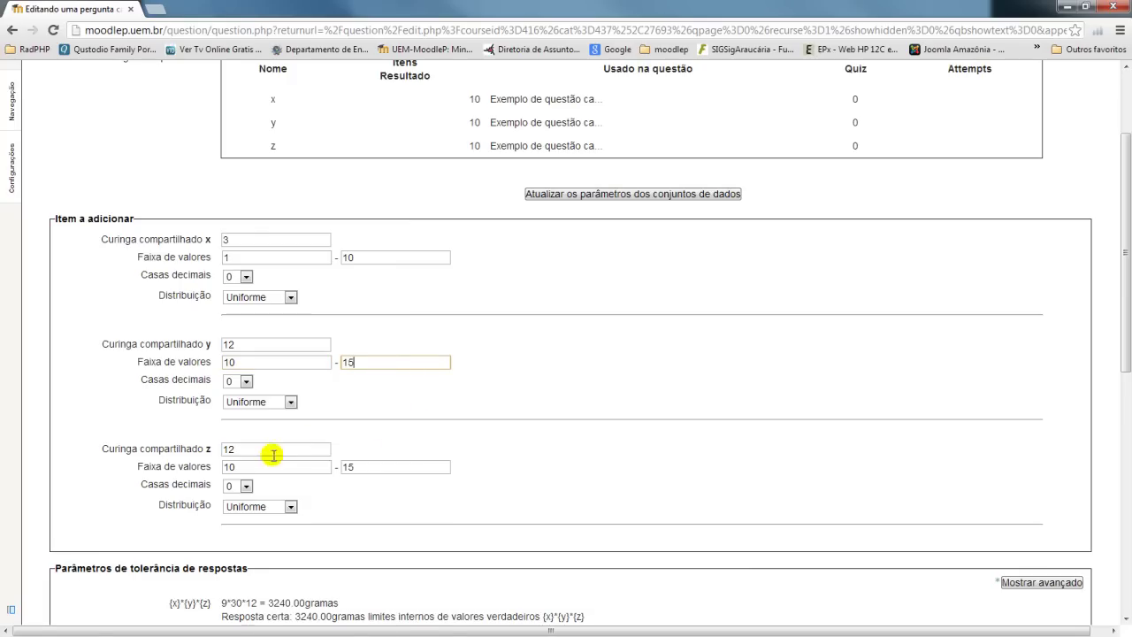
pyautogui.write('6')
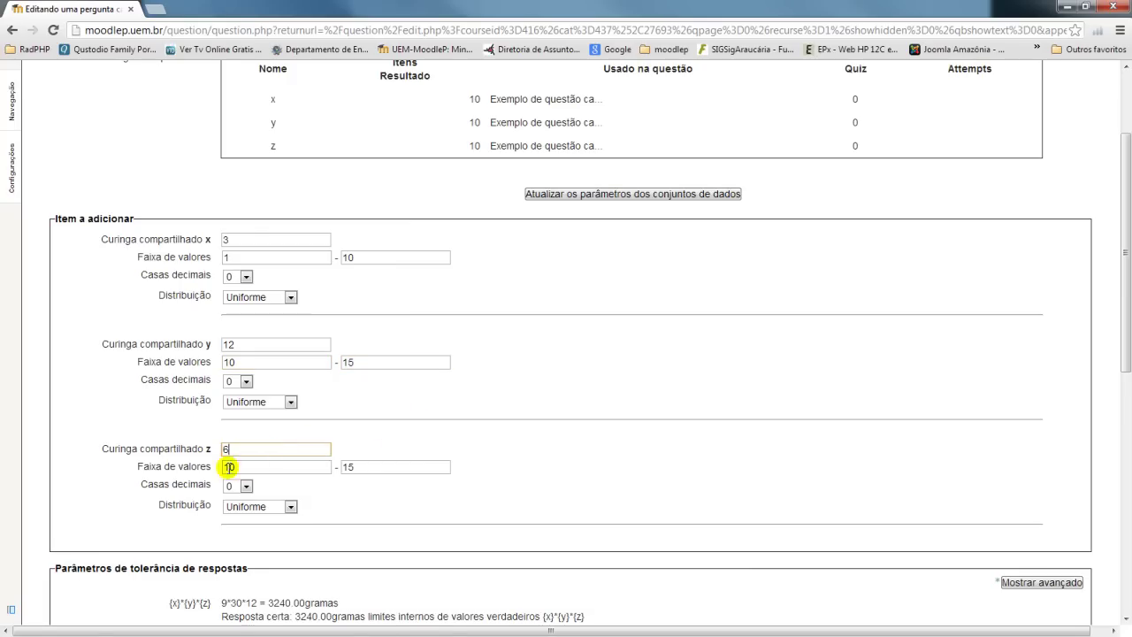
pyautogui.write('1')
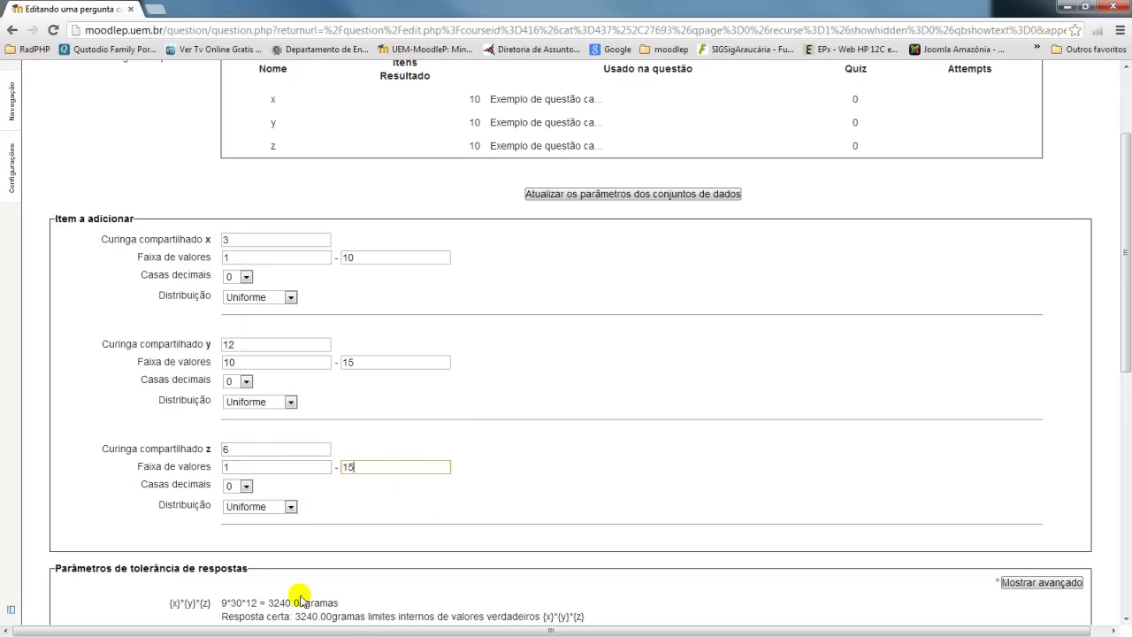
pyautogui.scroll(-2, 555, 458)
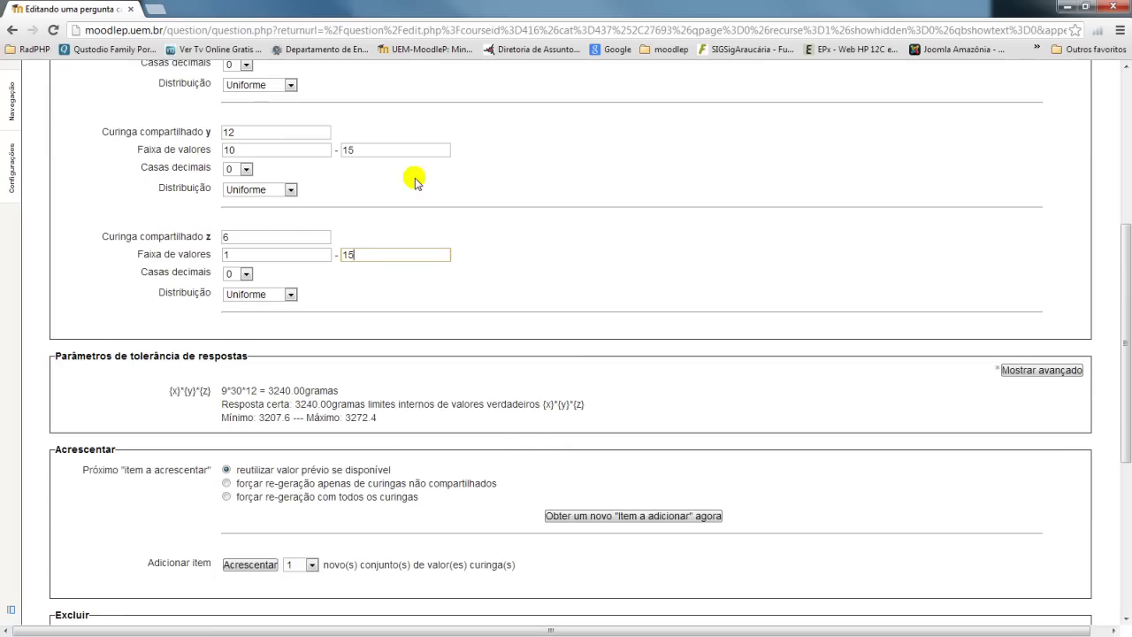
pyautogui.scroll(2, 491, 227)
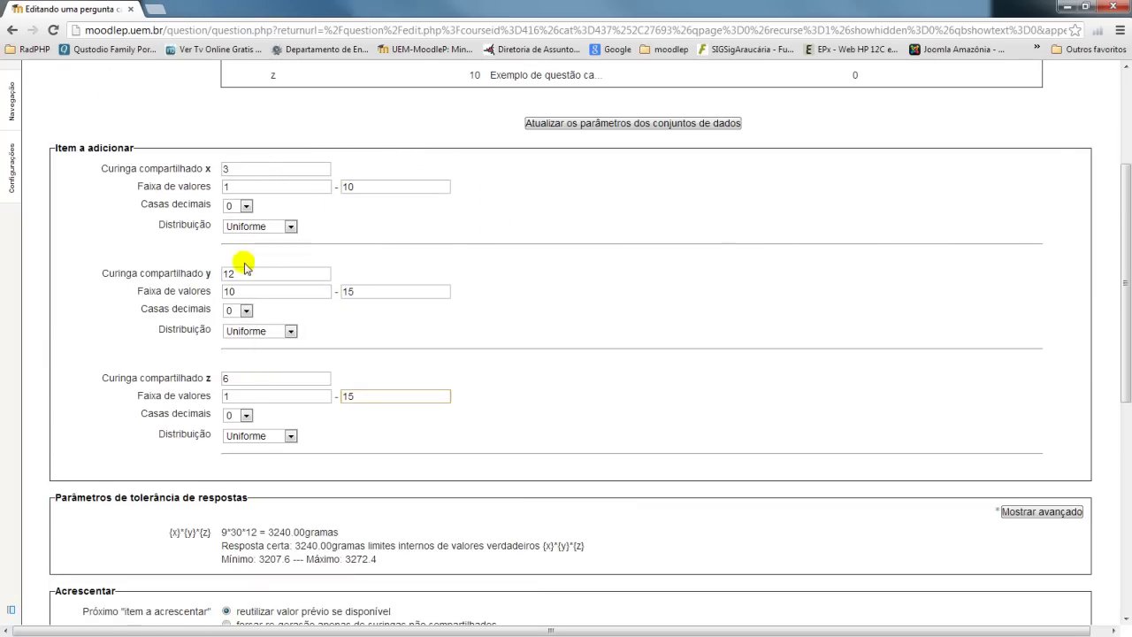
# Step: Show the advanced answer tolerance parameters and update them for the new wildcard values
pyautogui.scroll(-1, 566, 435)
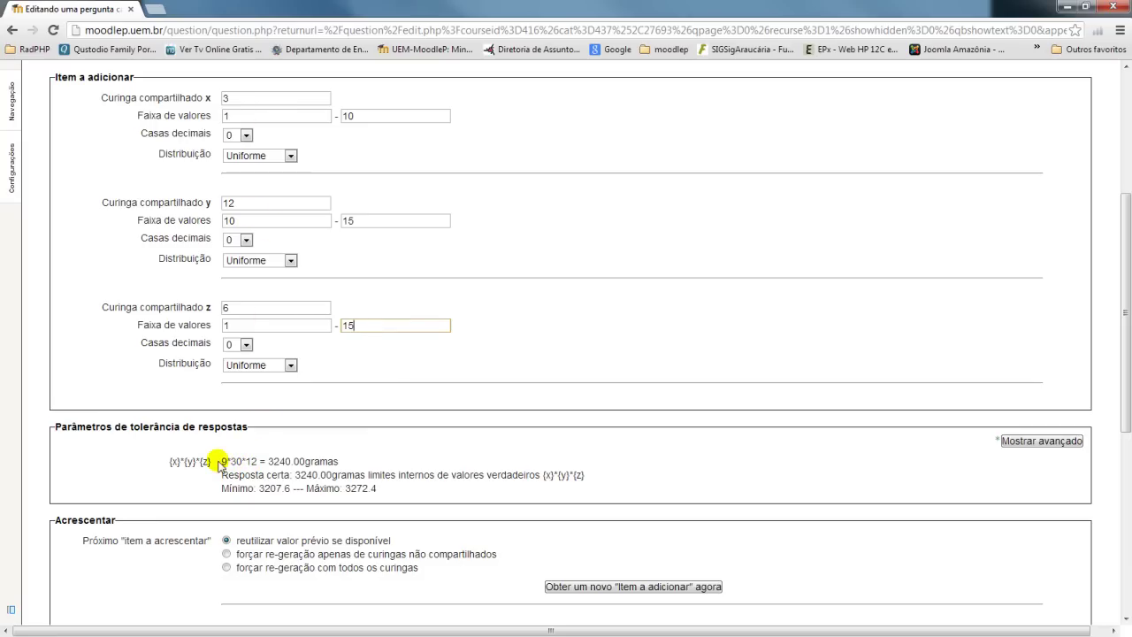
pyautogui.click(1017, 442)
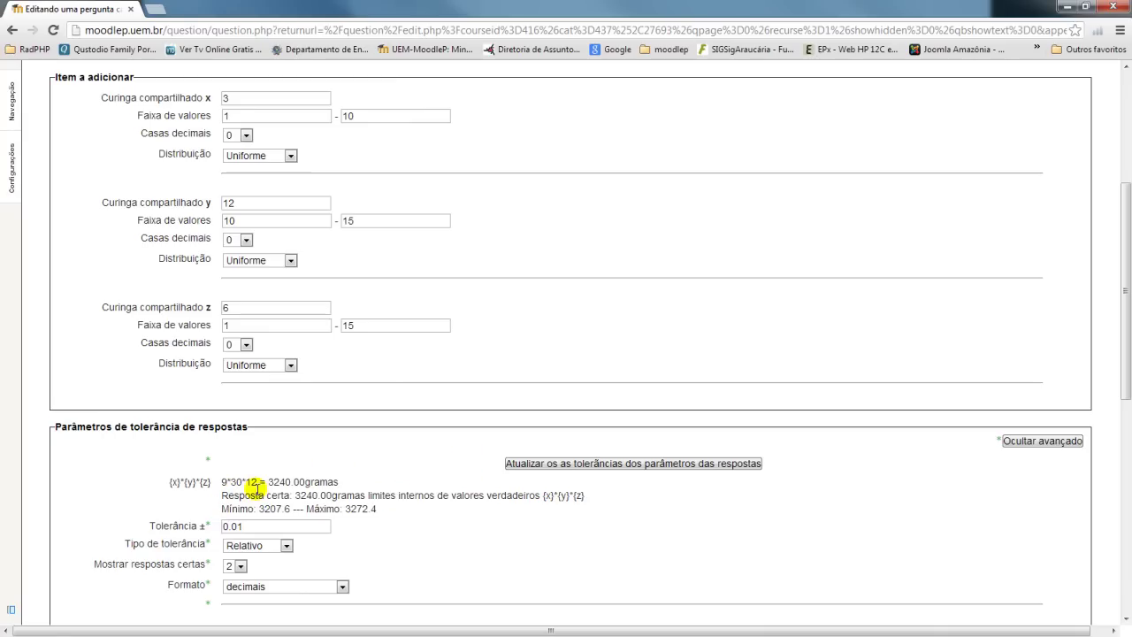
pyautogui.click(589, 466)
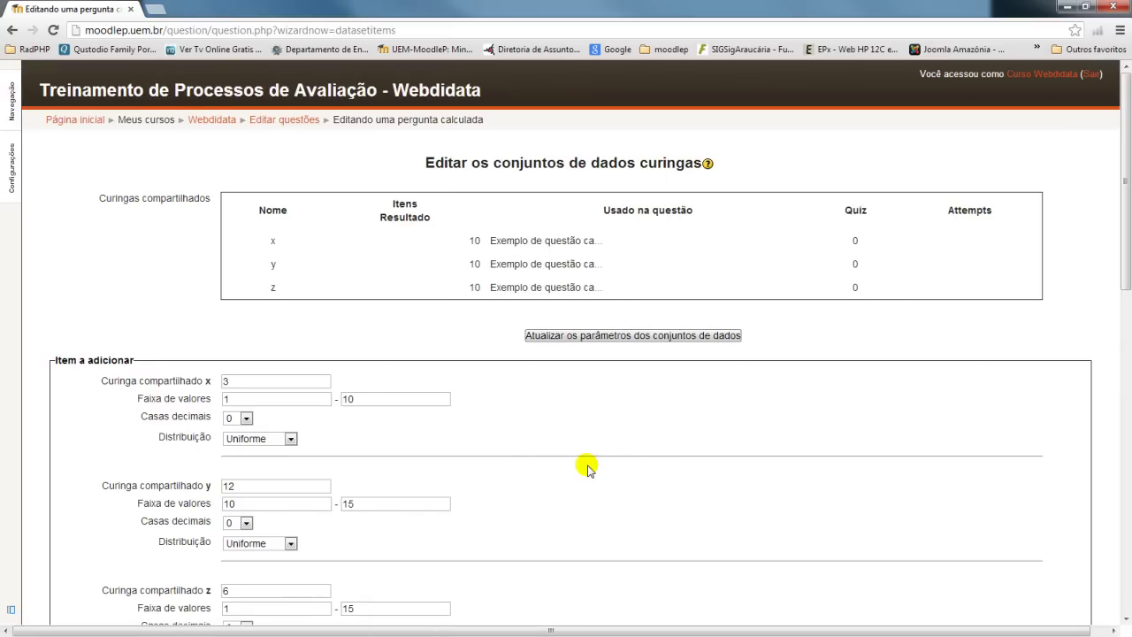
# Step: Compare the recalculated {x}*{y}*{z} answer with the entered wildcard values and check the option for how correct answers are displayed
pyautogui.scroll(-2, 507, 427)
pyautogui.scroll(-3, 507, 429)
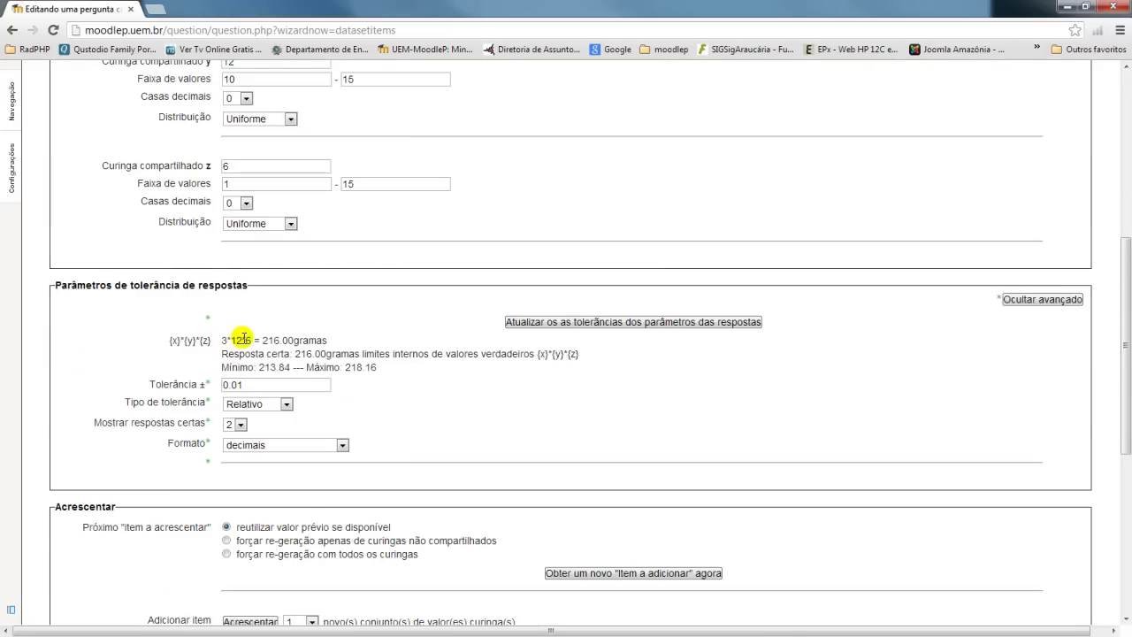
pyautogui.scroll(3, 298, 342)
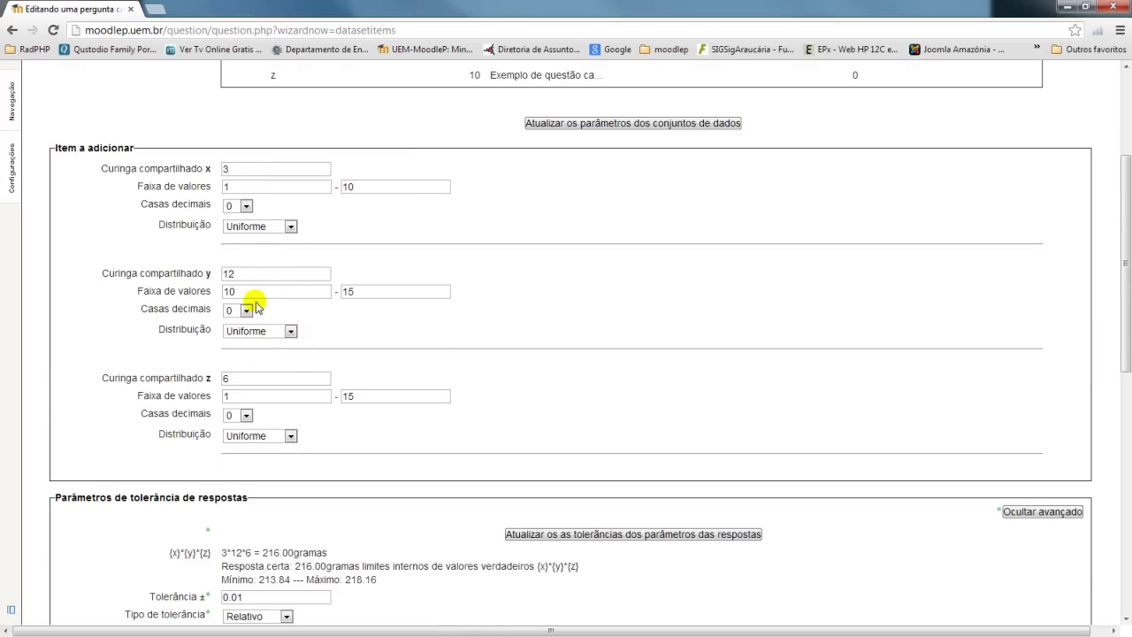
pyautogui.scroll(-3, 404, 391)
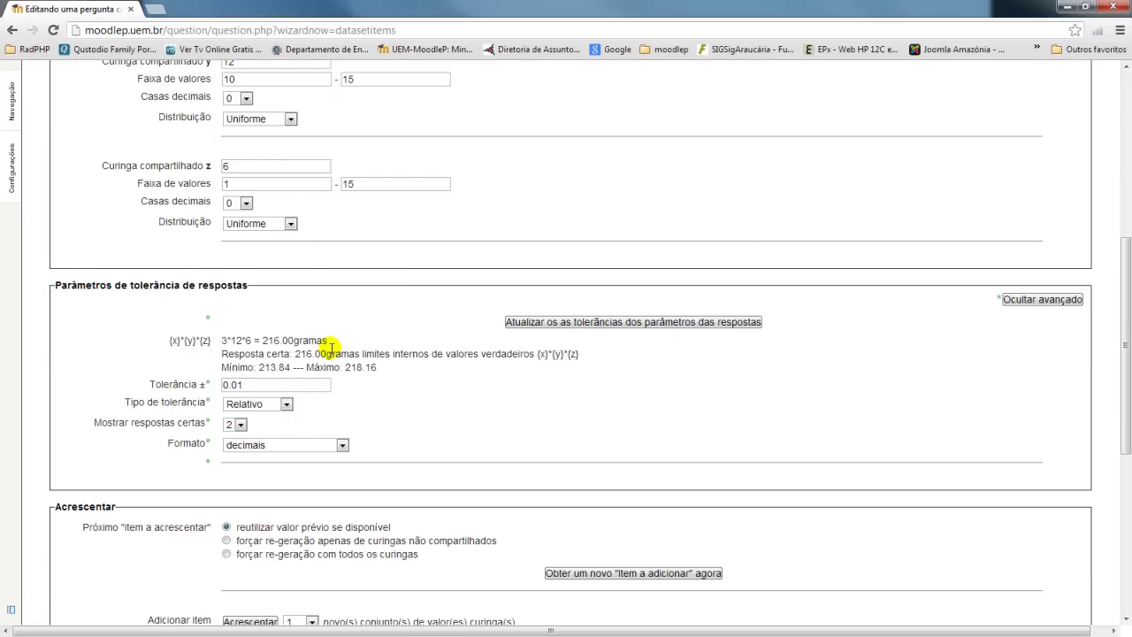
pyautogui.click(240, 427)
pyautogui.click(242, 426)
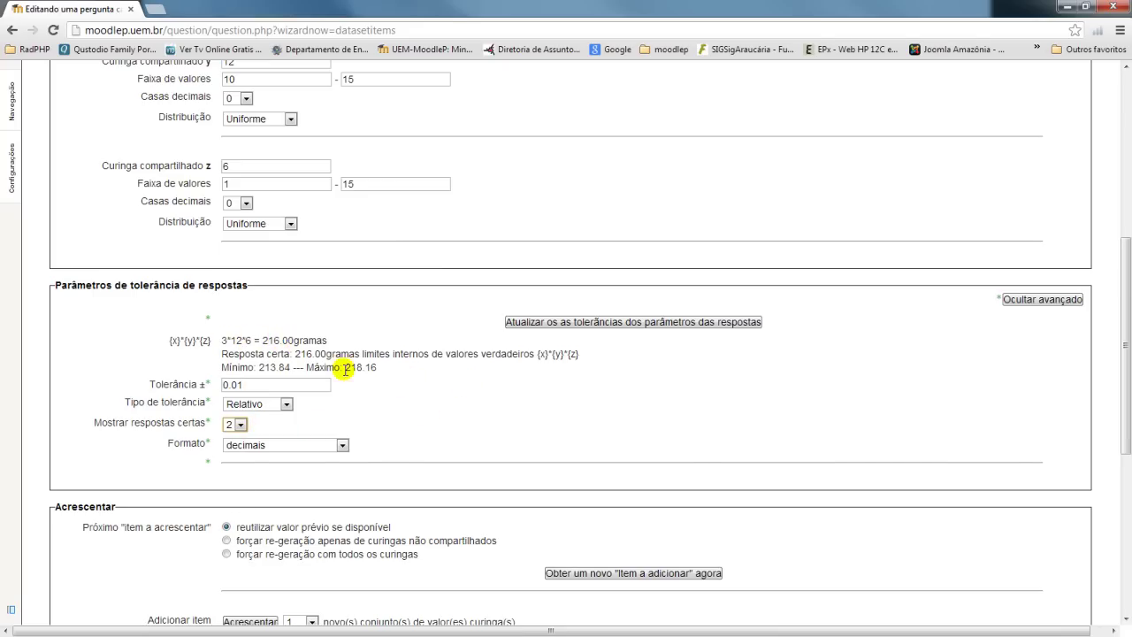
# Step: Examine the reuse and regeneration options for the next item to add alongside the wildcard ranges and tolerance settings
pyautogui.scroll(-2, 477, 407)
pyautogui.scroll(-2, 476, 402)
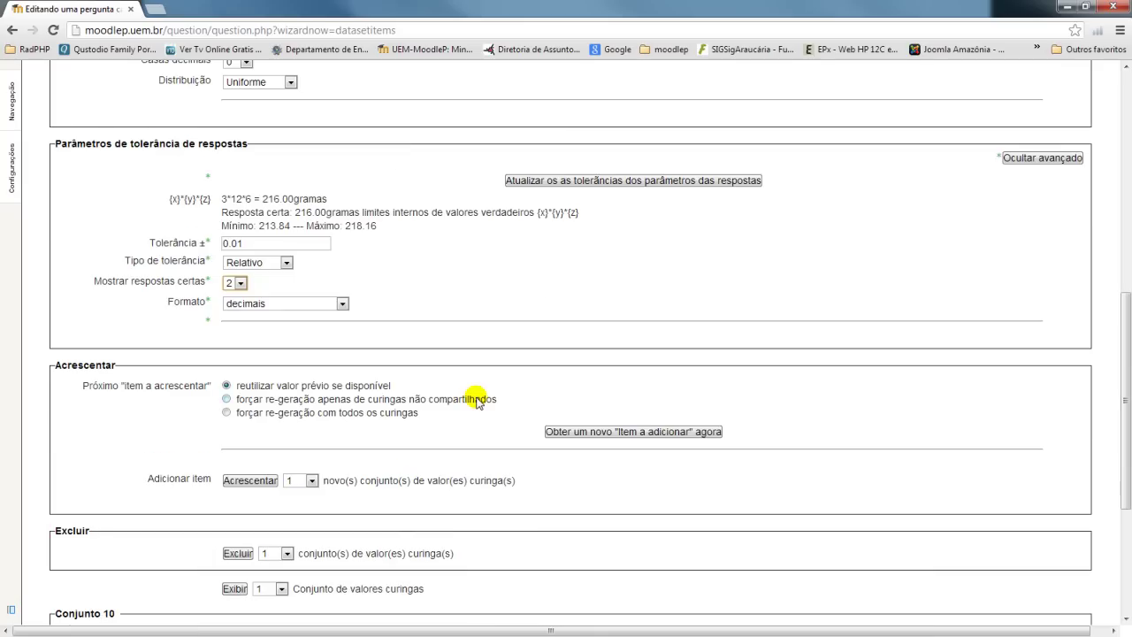
pyautogui.scroll(-2, 476, 402)
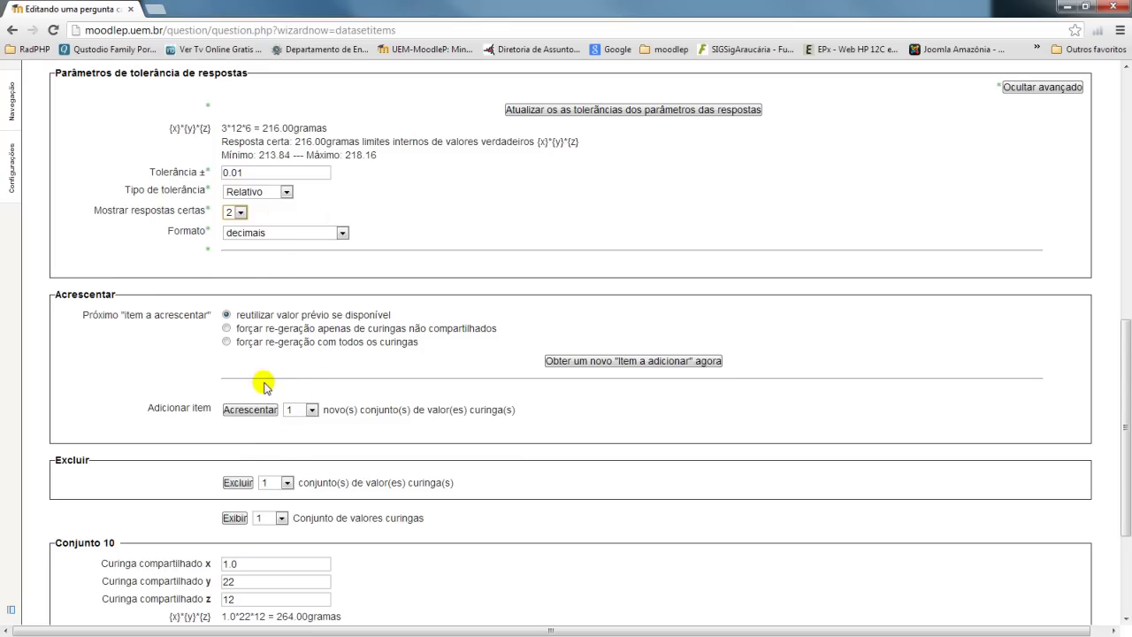
pyautogui.scroll(10, 349, 322)
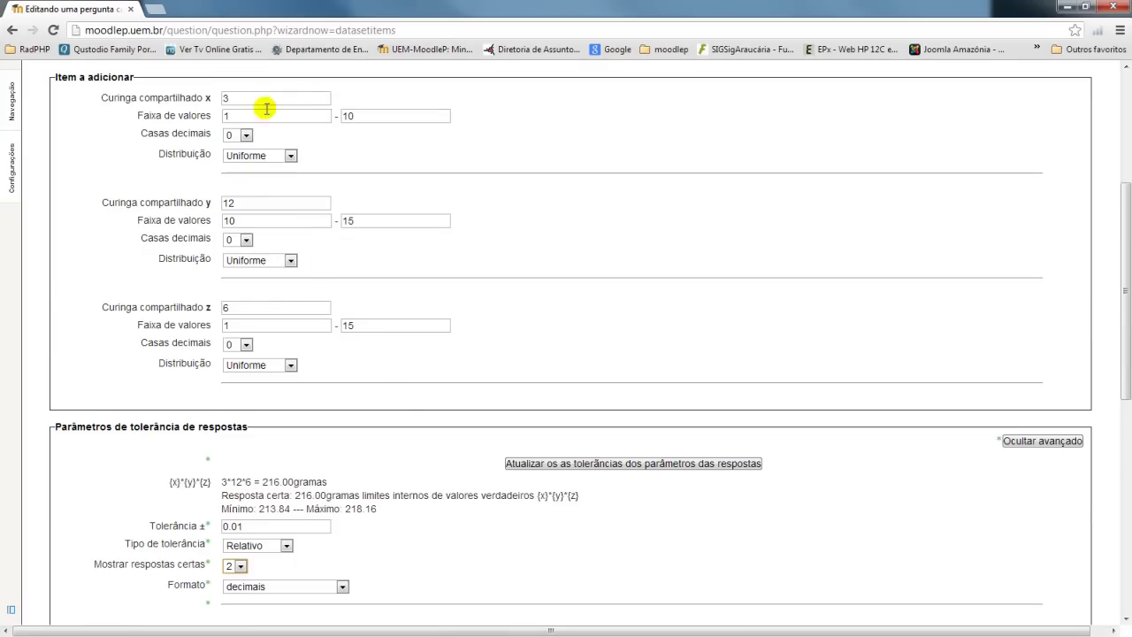
pyautogui.scroll(-3, 421, 398)
pyautogui.scroll(-3, 422, 401)
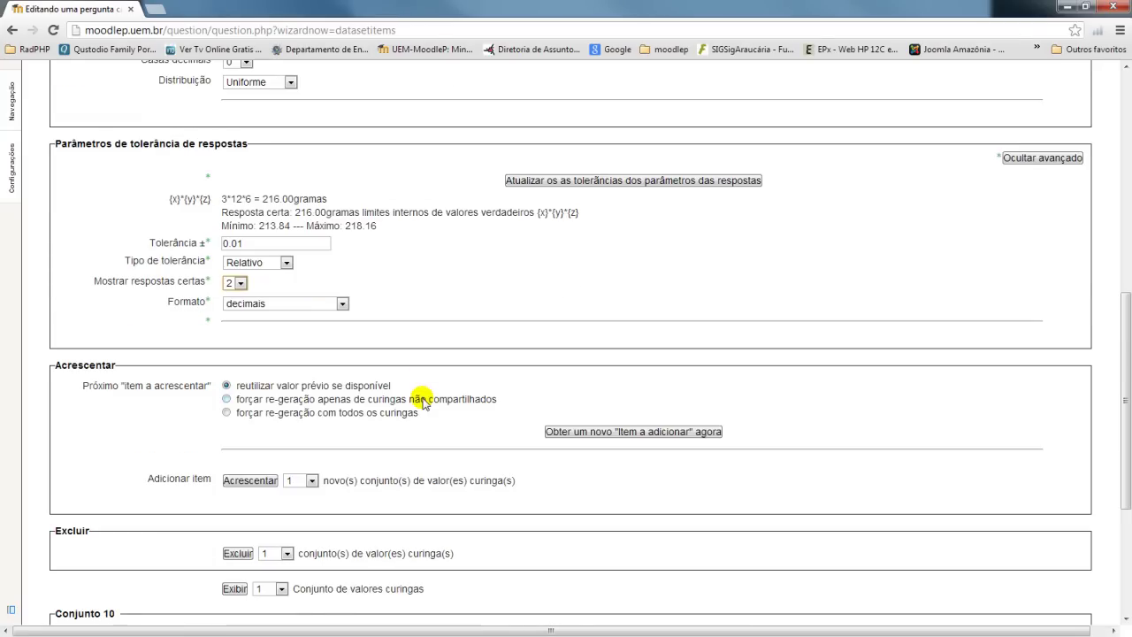
pyautogui.scroll(6, 422, 401)
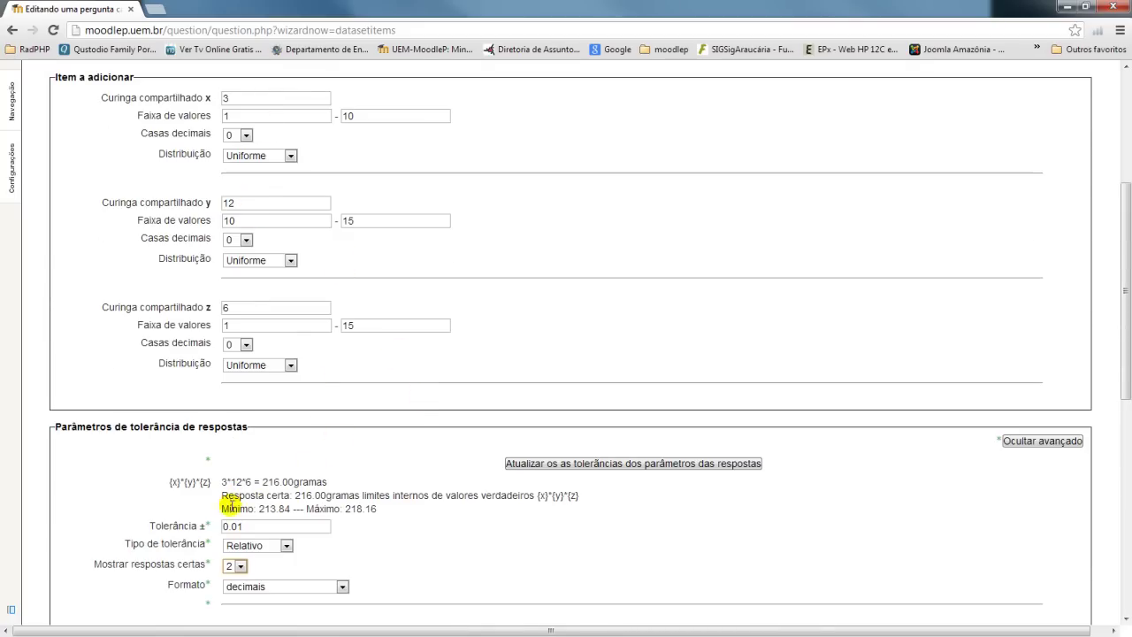
pyautogui.scroll(-2, 389, 473)
pyautogui.scroll(-4, 390, 459)
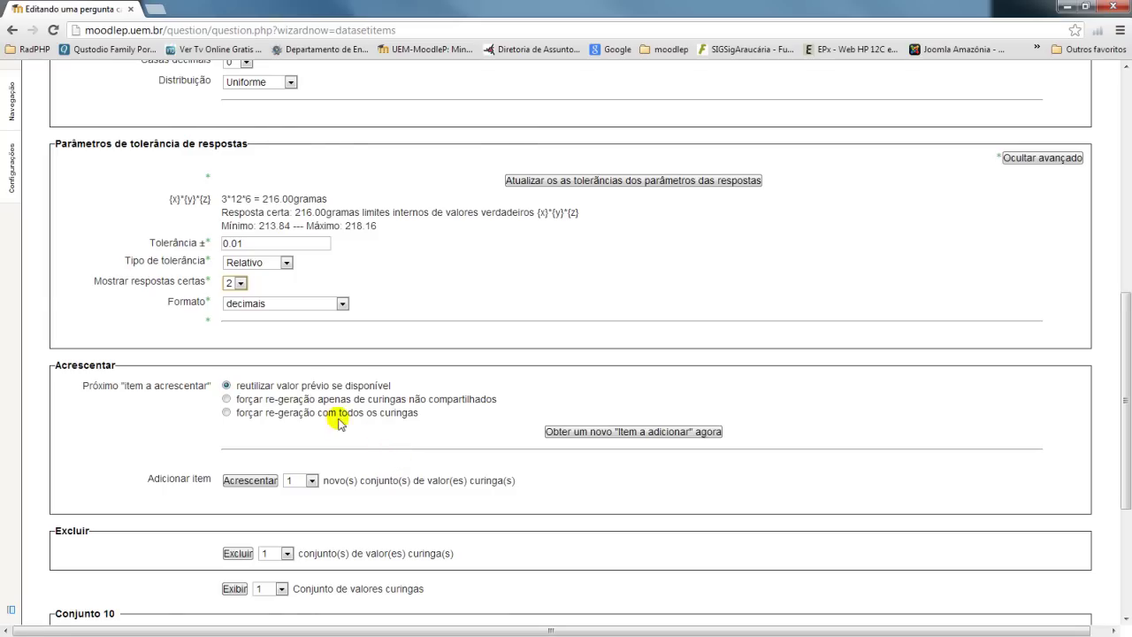
# Step: Add 10 new sets of wildcard values, reusing previous values if available
pyautogui.scroll(-2, 318, 414)
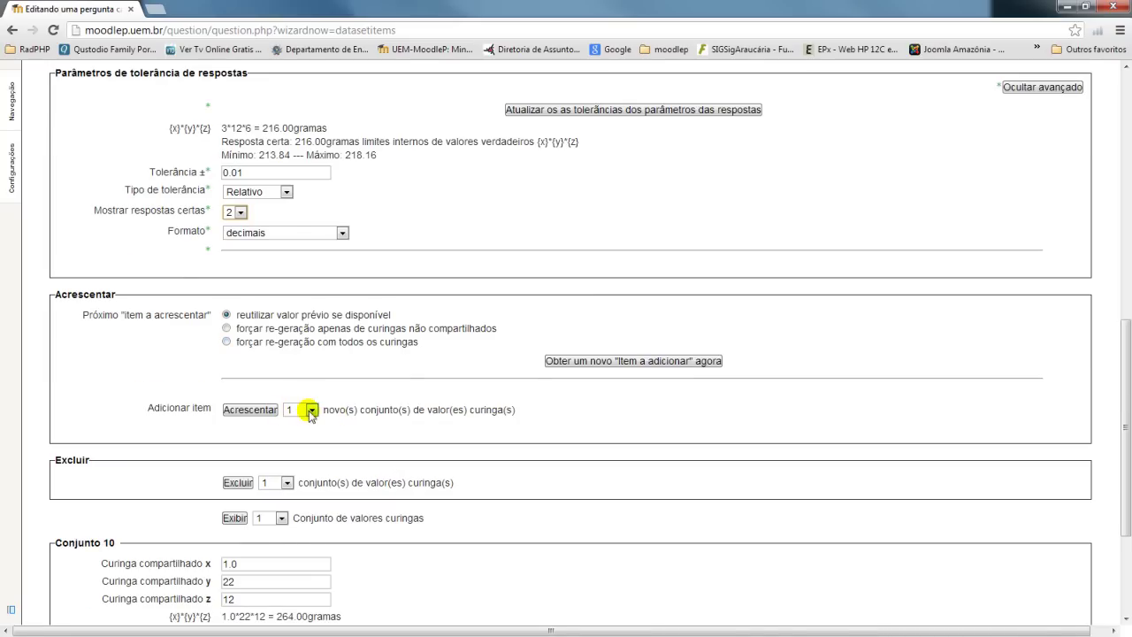
pyautogui.click(305, 411)
pyautogui.click(306, 436)
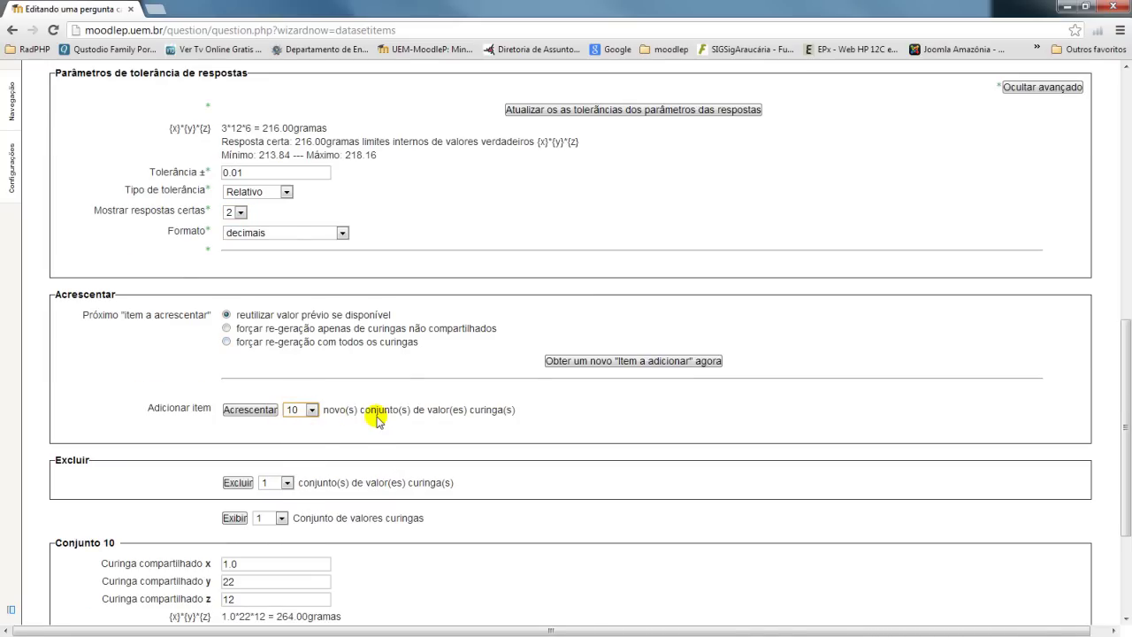
pyautogui.click(254, 410)
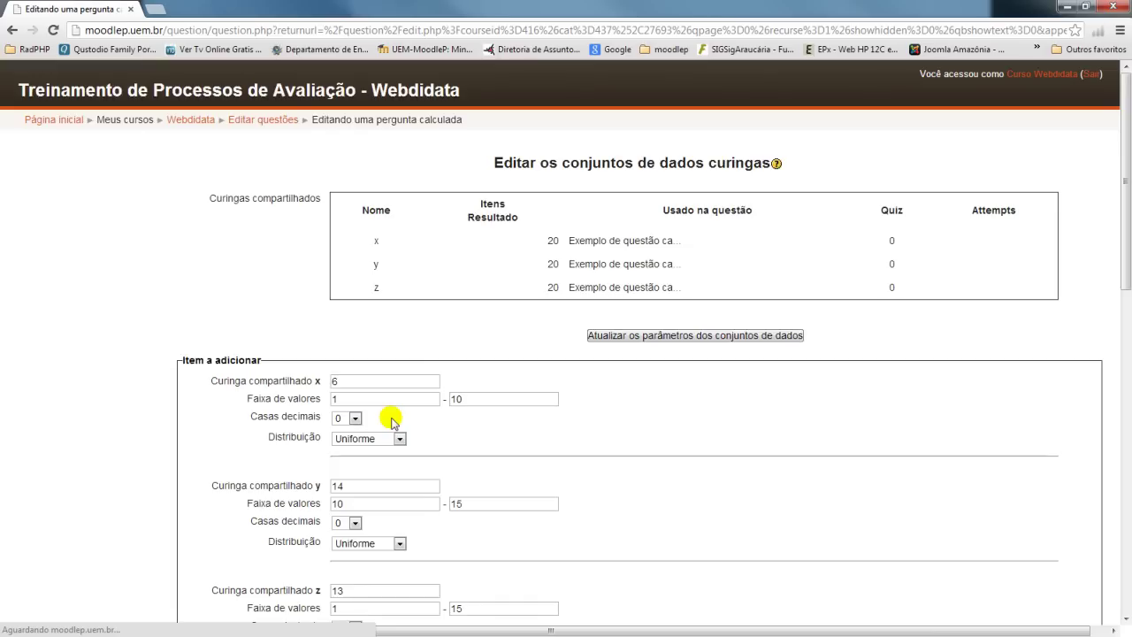
# Step: Display 5 sets of wildcard values and examine the x, y and z values and calculated answer of each set
pyautogui.scroll(-10, 430, 416)
pyautogui.scroll(-5, 428, 422)
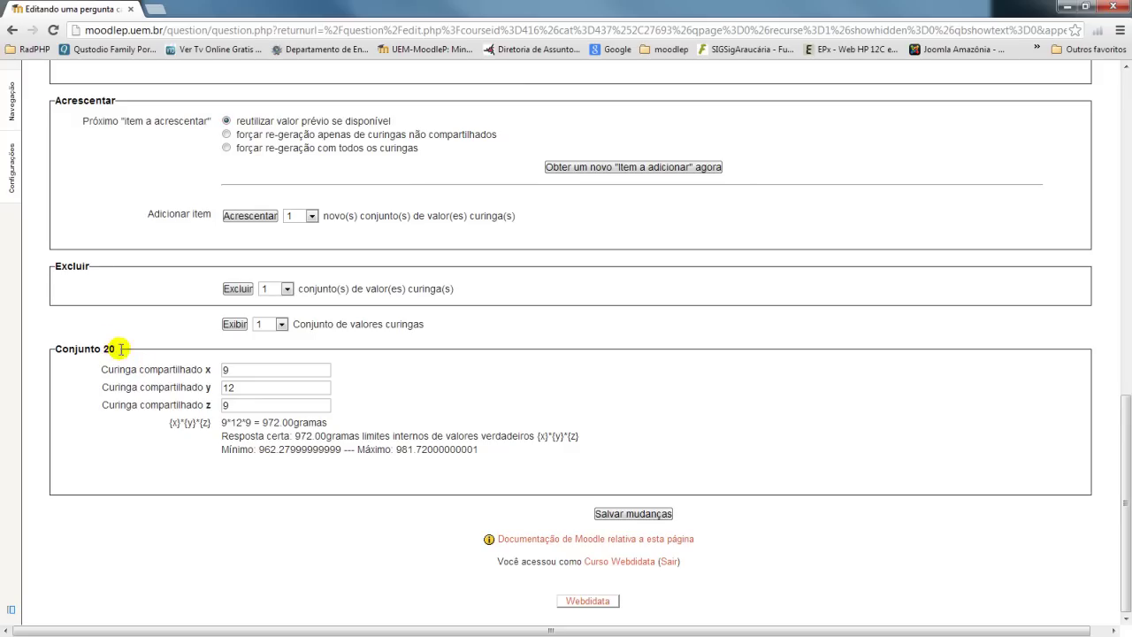
pyautogui.click(267, 325)
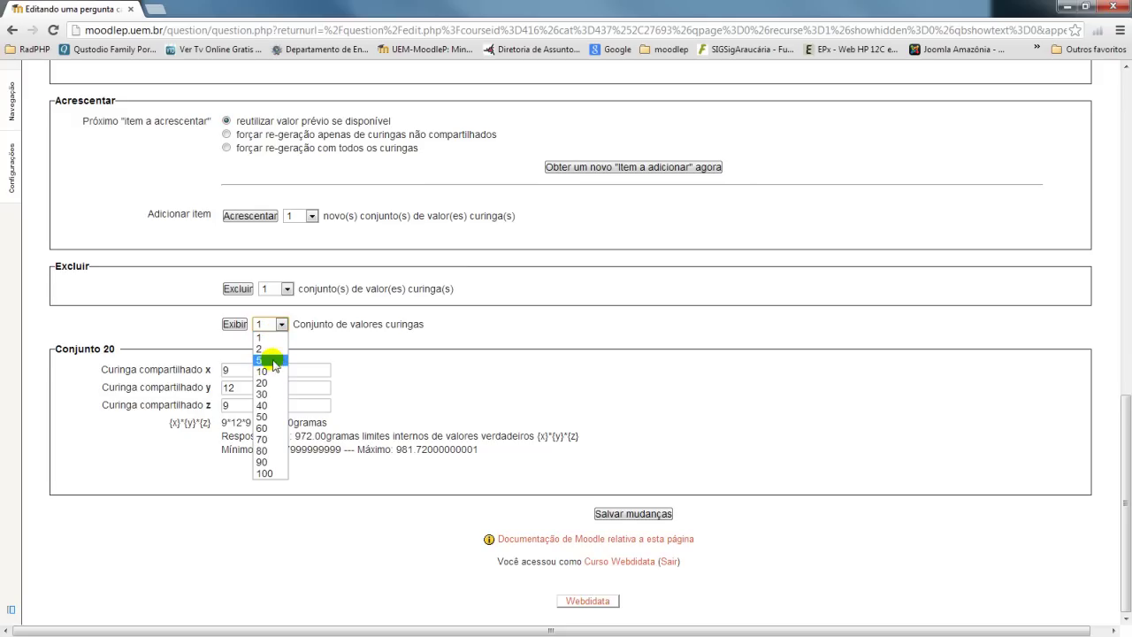
pyautogui.click(265, 360)
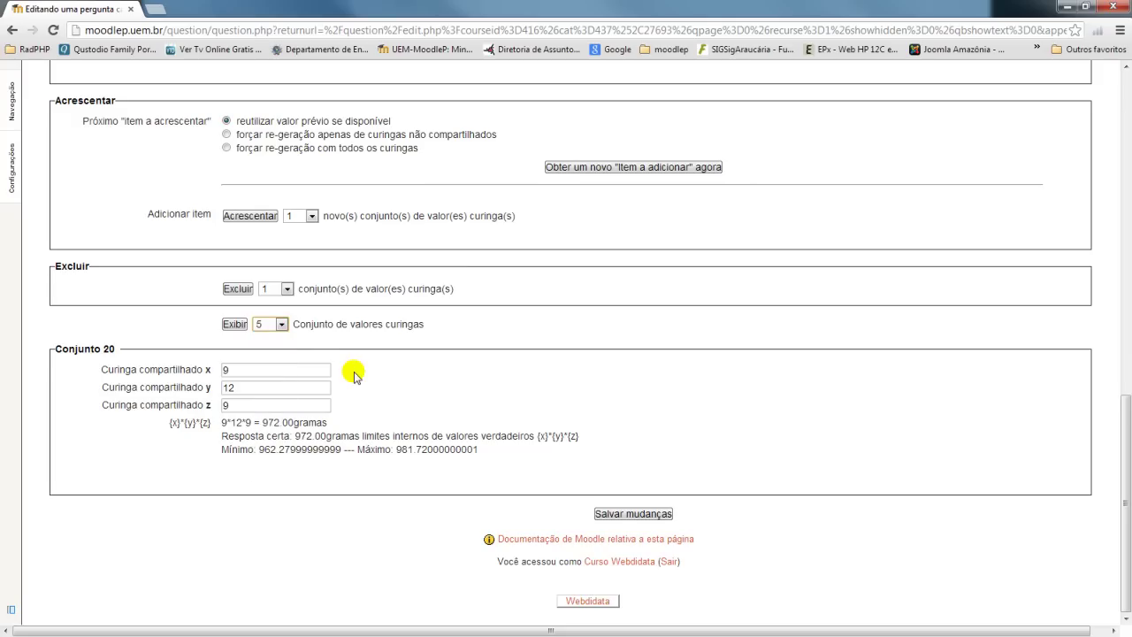
pyautogui.click(234, 324)
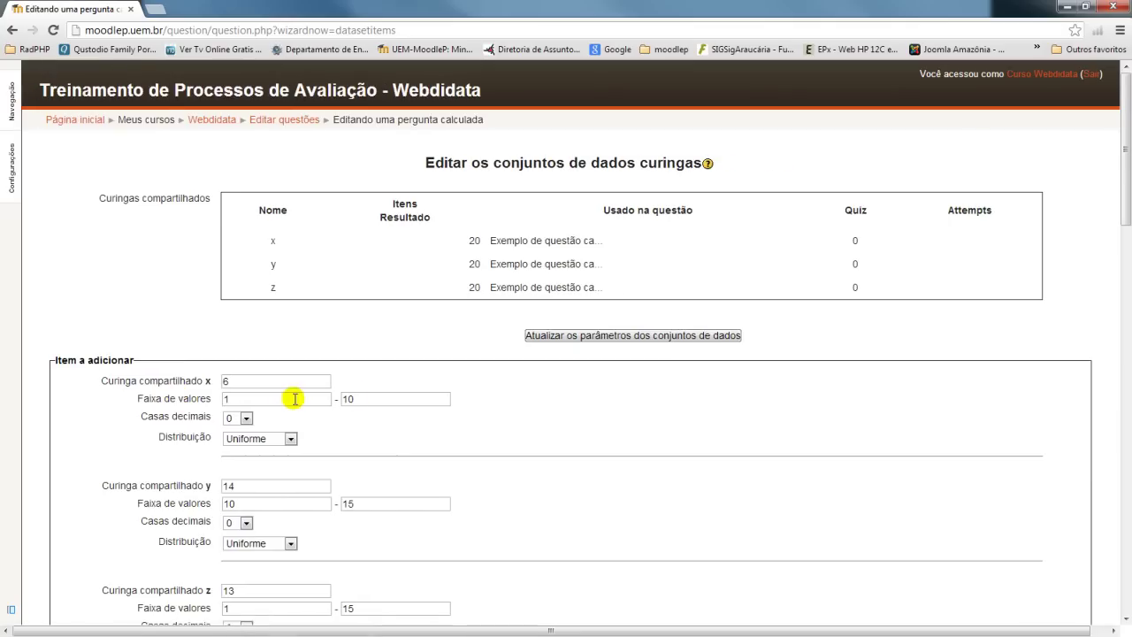
pyautogui.scroll(-5, 354, 393)
pyautogui.scroll(-10, 355, 400)
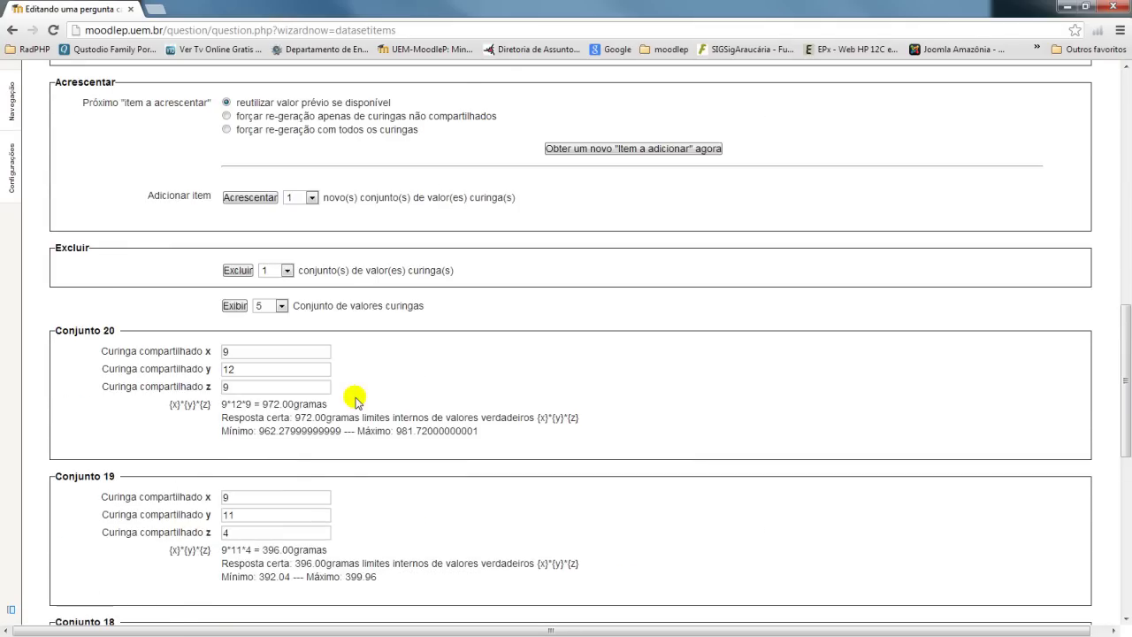
pyautogui.scroll(-1, 355, 398)
pyautogui.scroll(5, 354, 394)
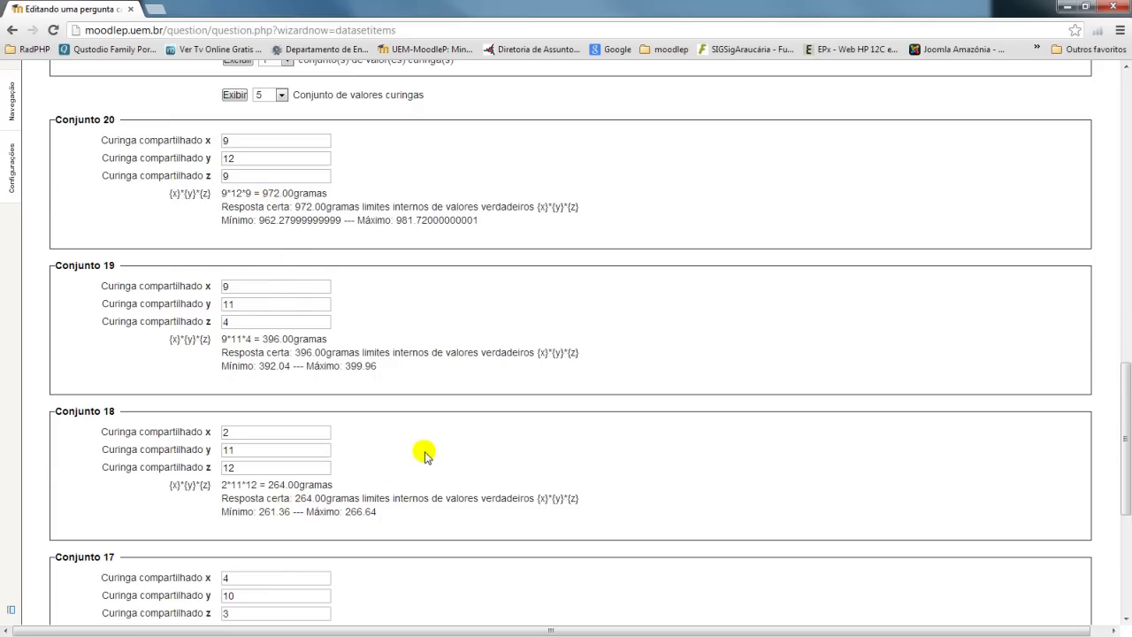
pyautogui.scroll(-2, 416, 450)
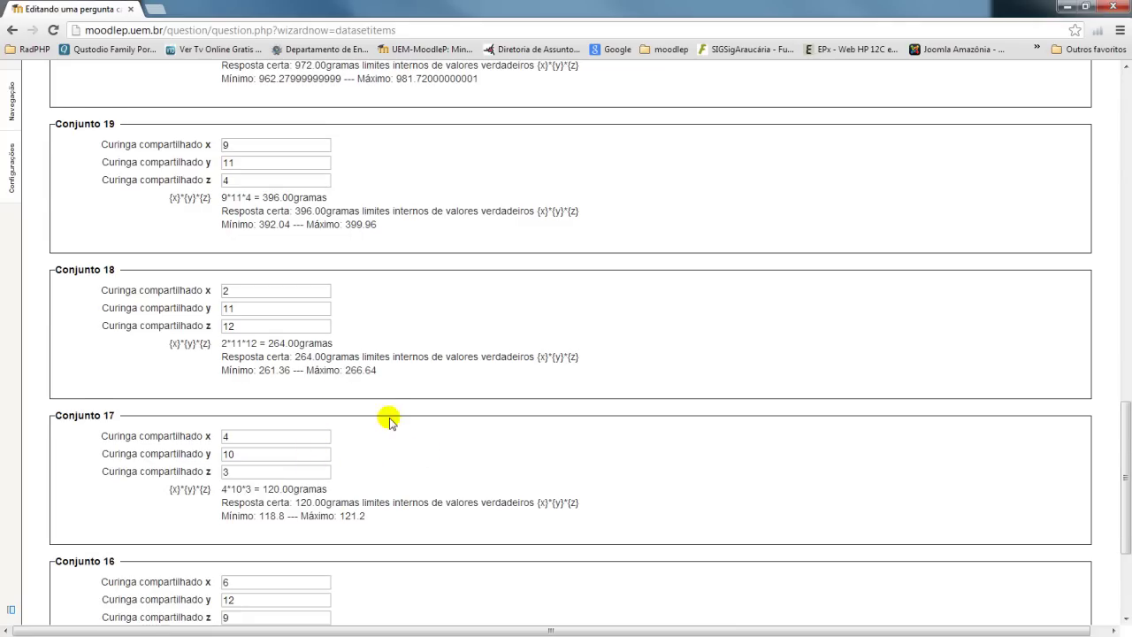
pyautogui.scroll(-3, 392, 416)
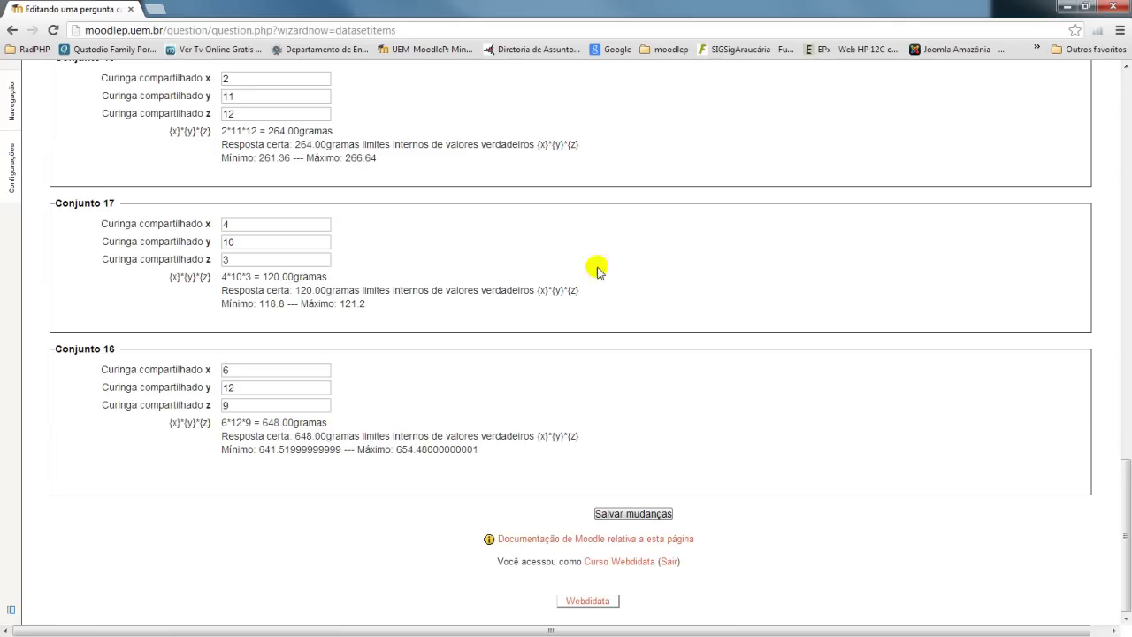
# Step: Save the dataset changes and open a preview of "Exemplo de questão calculada" from the question bank
pyautogui.click(631, 515)
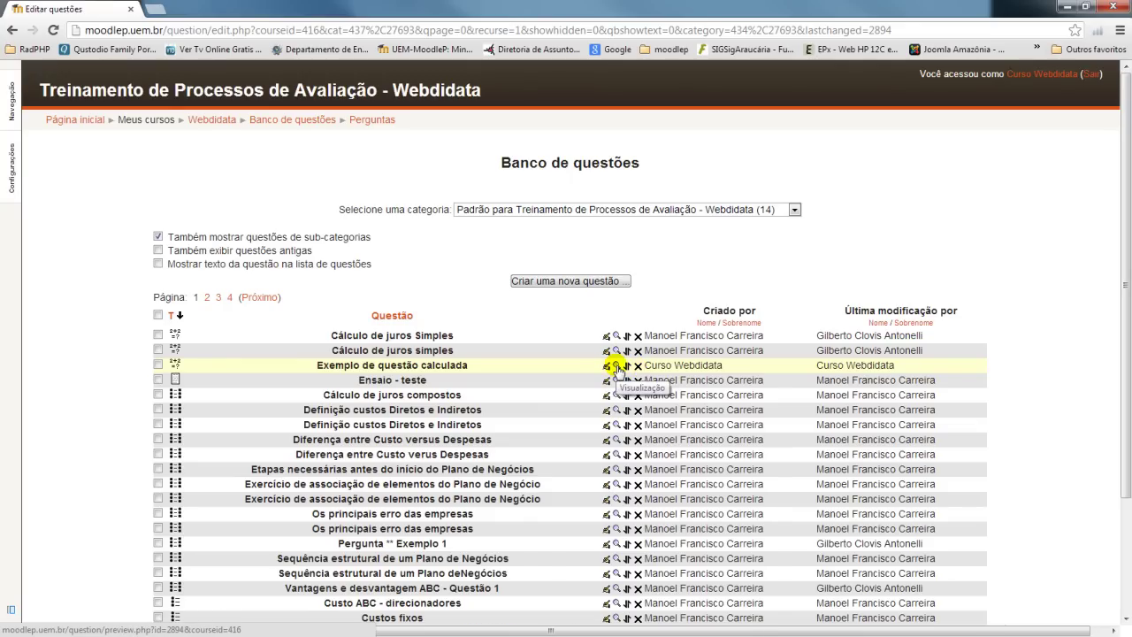
pyautogui.click(617, 364)
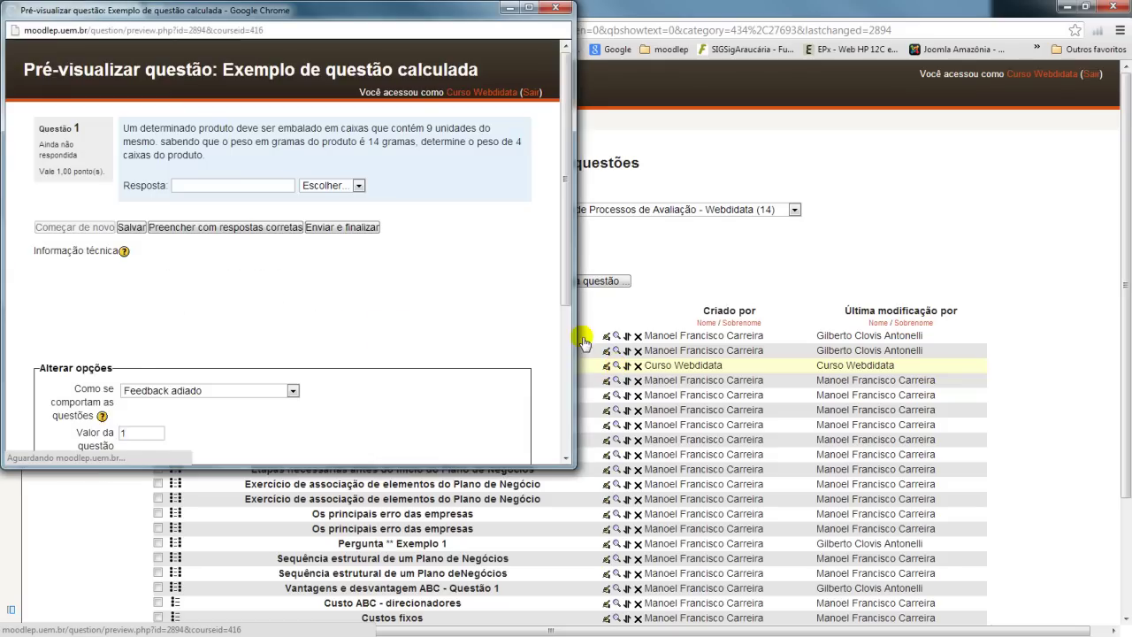
# Step: Fill the previewed calculated question with its correct answer and unit, and restart the attempt
pyautogui.moveTo(394, 13); pyautogui.dragTo(478, 34)
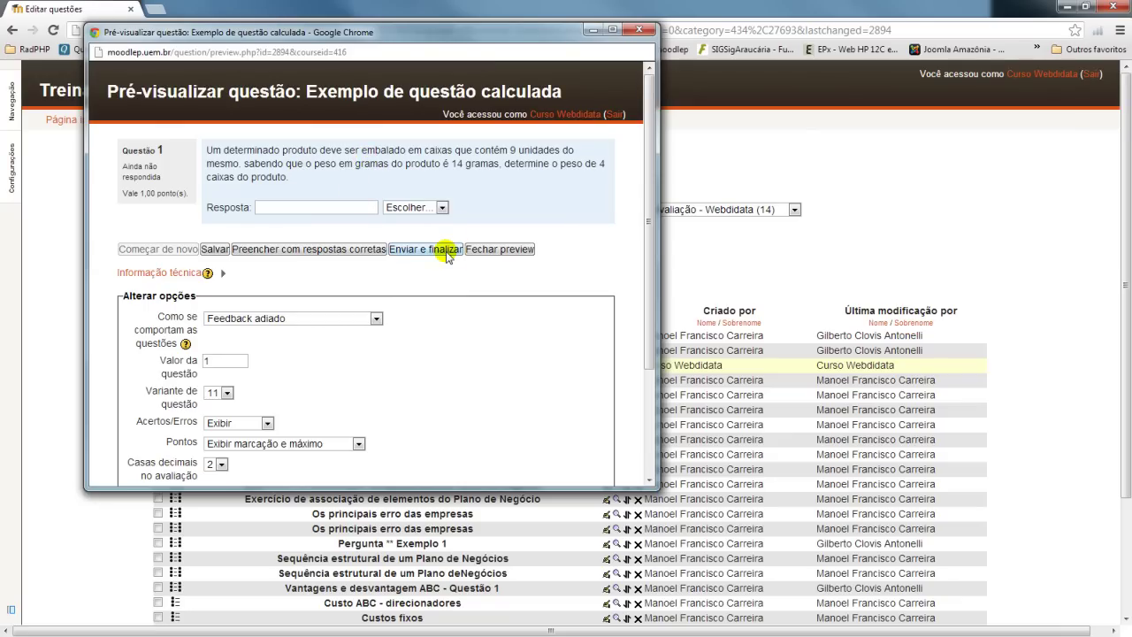
pyautogui.click(328, 249)
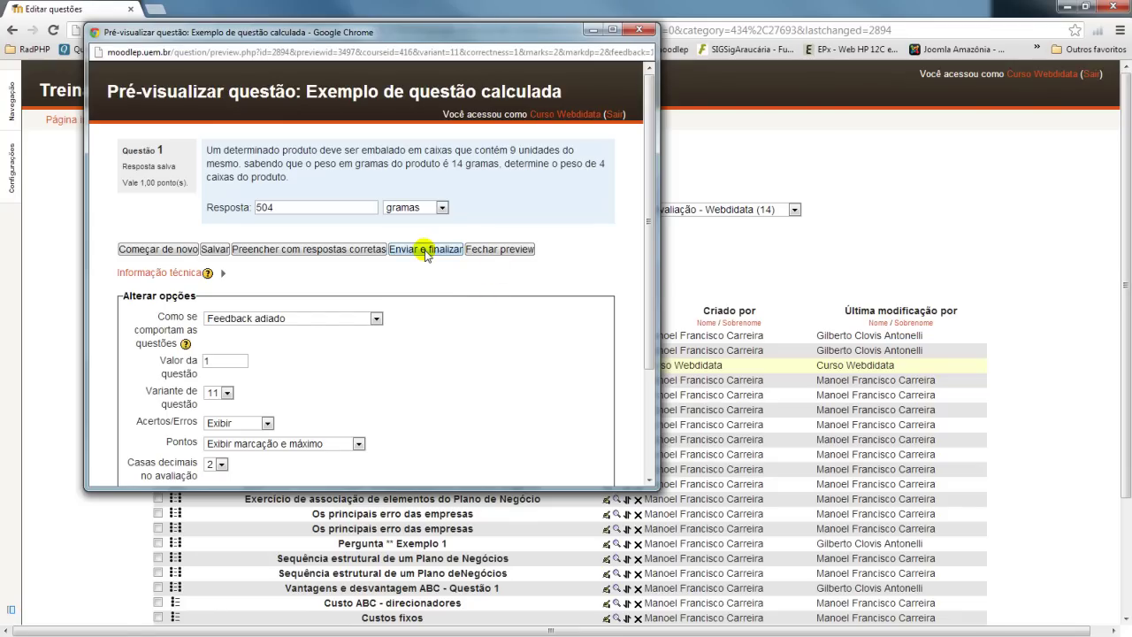
pyautogui.click(173, 249)
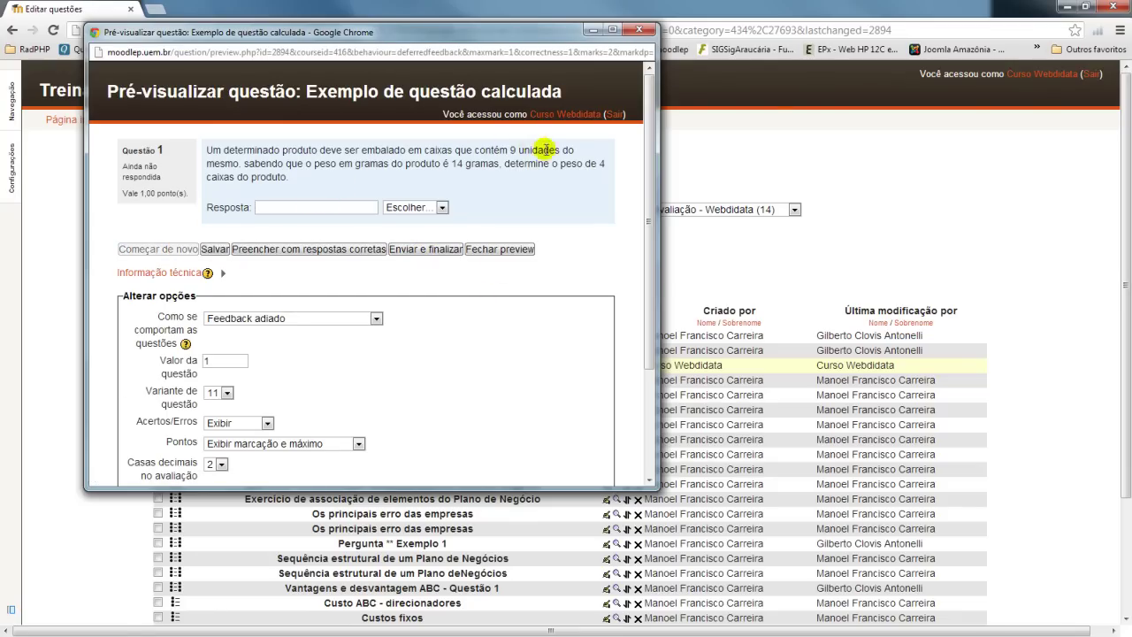
# Step: Answer the previewed question with 360 gramas, and submit and finish the attempt
pyautogui.click(341, 212)
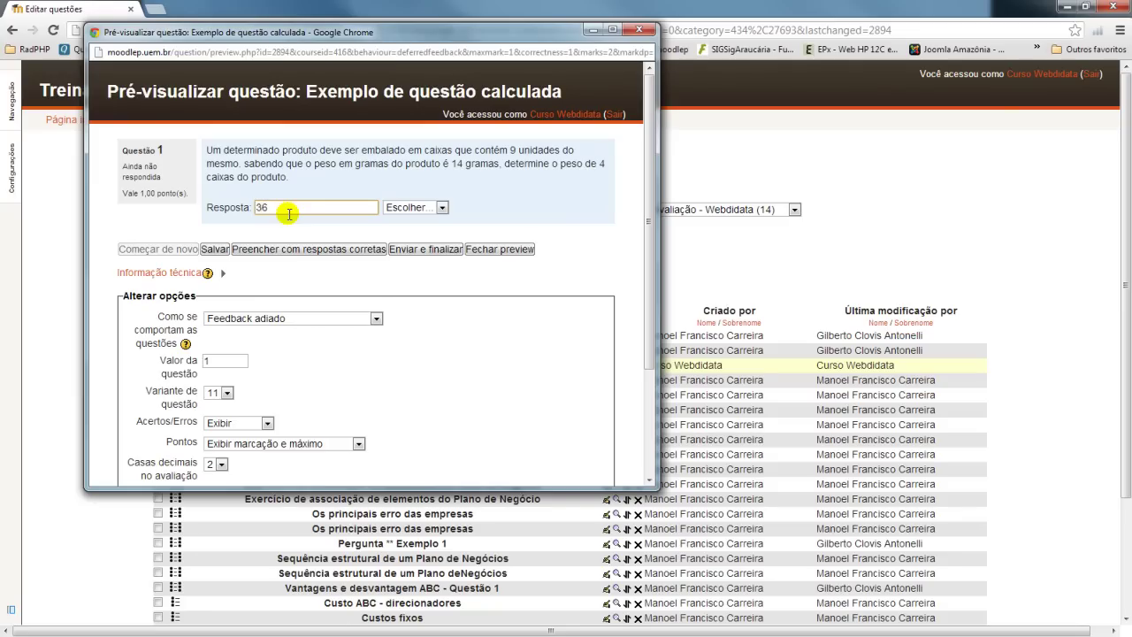
pyautogui.click(416, 207)
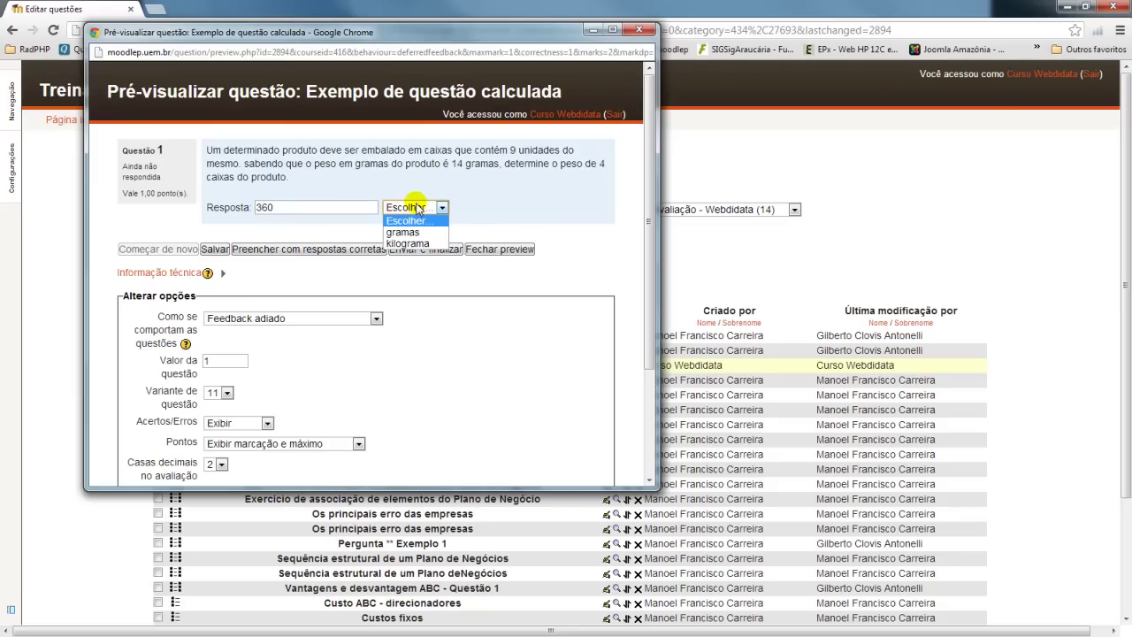
pyautogui.click(419, 233)
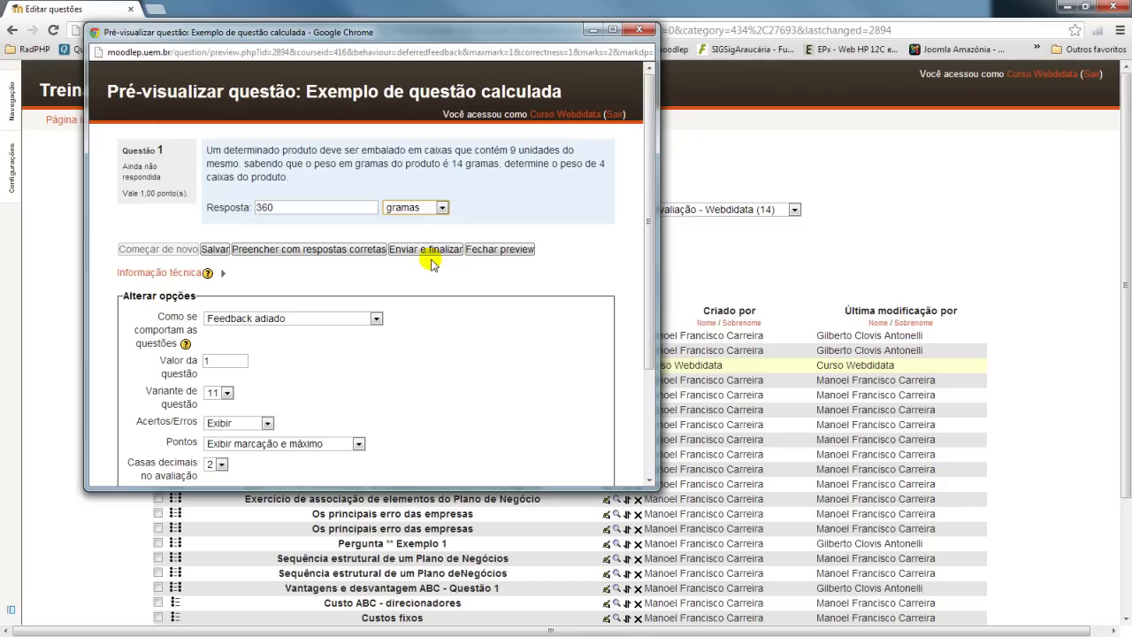
pyautogui.click(445, 251)
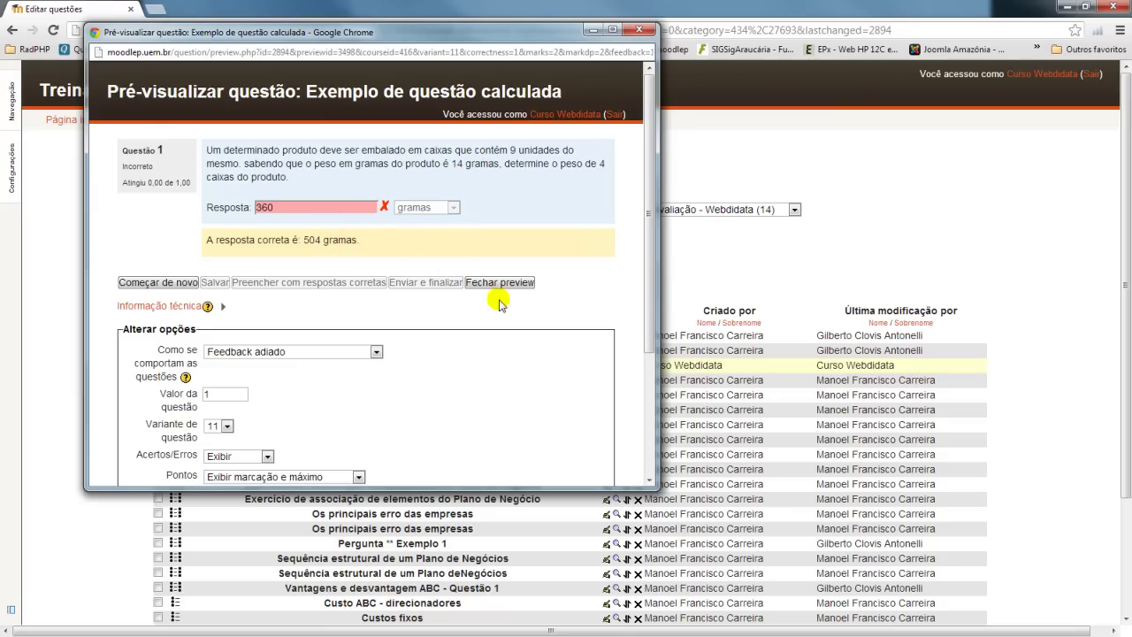
# Step: Restart the preview attempt and submit 500 gramas as the answer
pyautogui.click(177, 283)
pyautogui.click(324, 207)
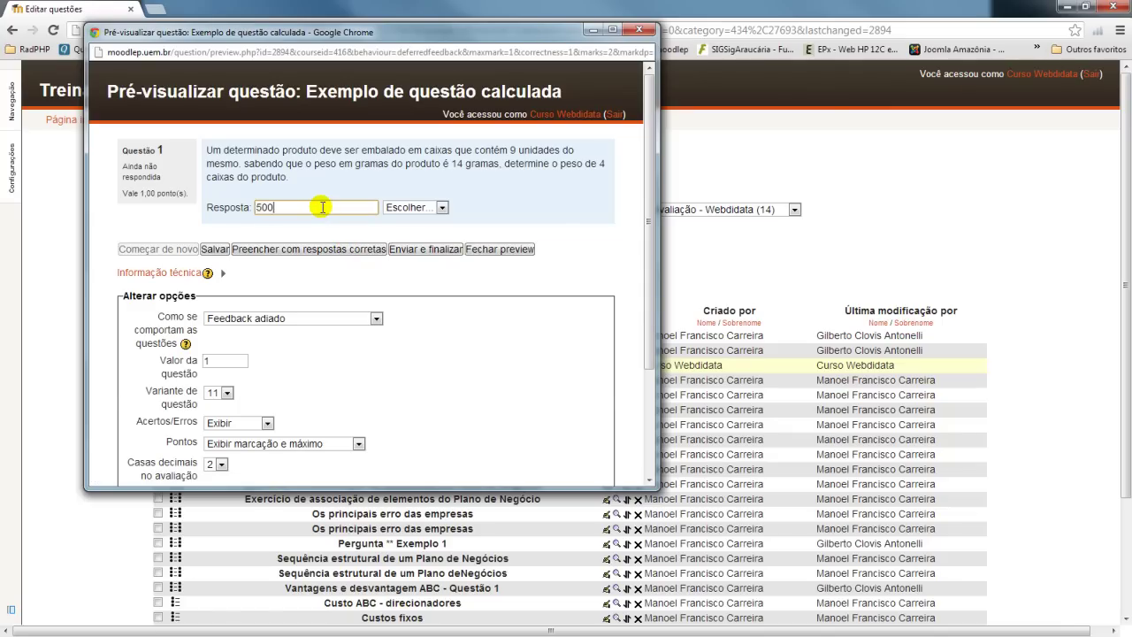
pyautogui.click(433, 209)
pyautogui.click(409, 232)
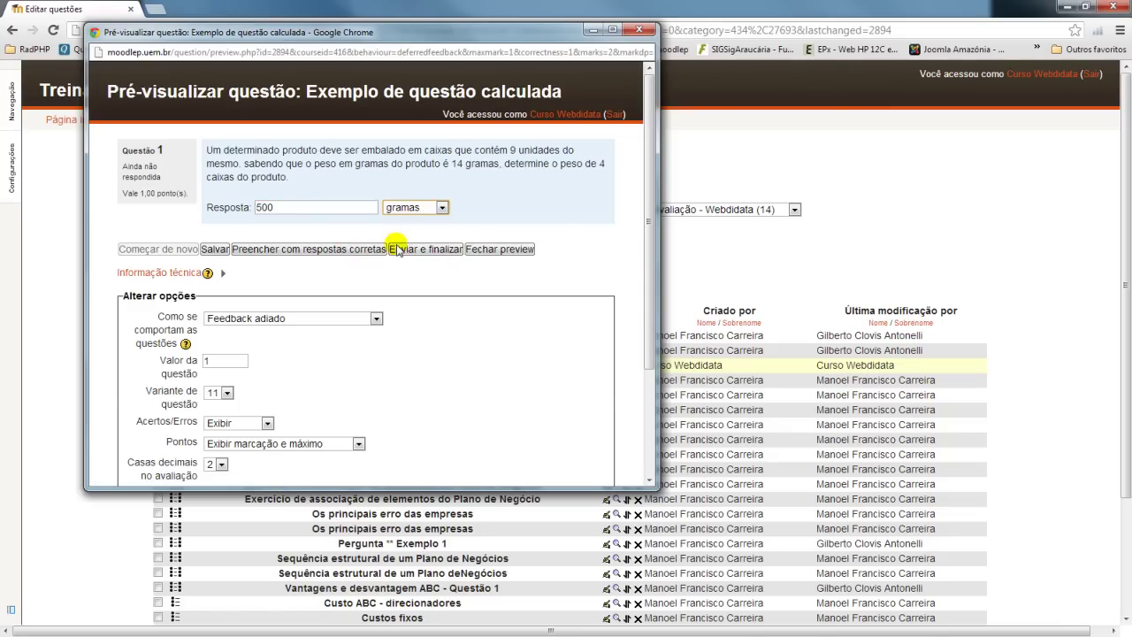
pyautogui.click(409, 251)
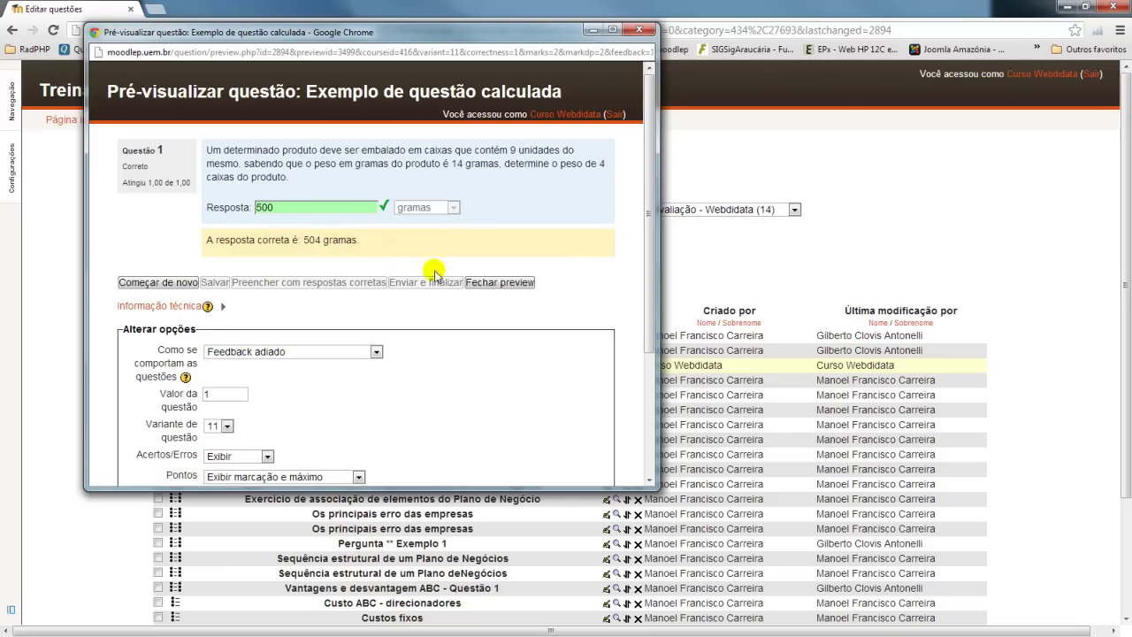
# Step: Restart the preview attempt and submit 0,5 kilograma as the answer
pyautogui.click(161, 282)
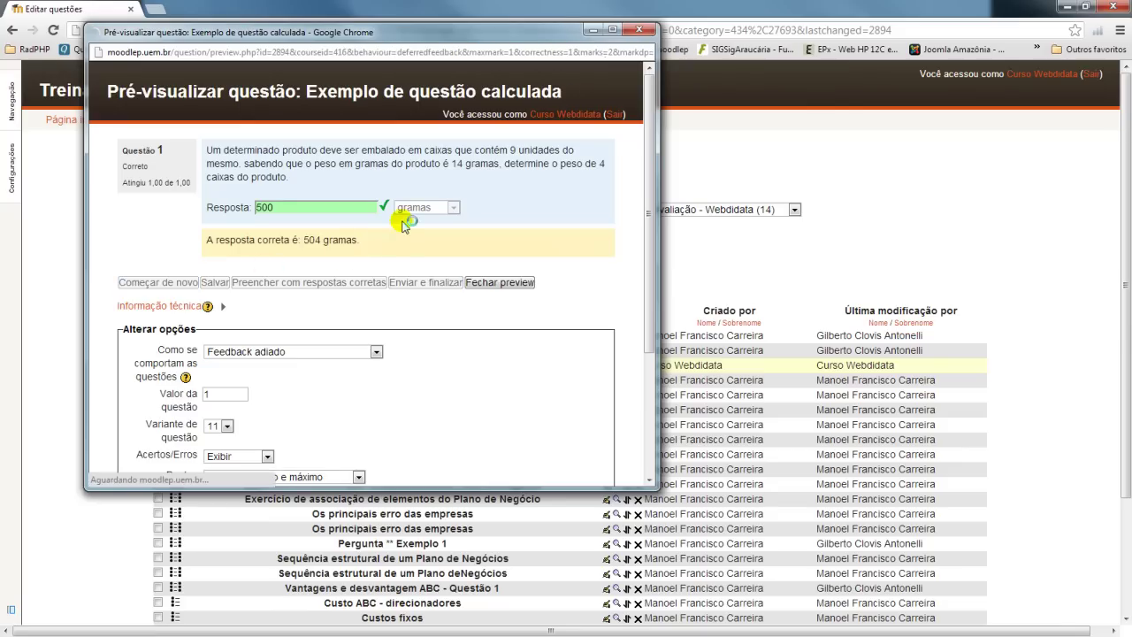
pyautogui.click(317, 206)
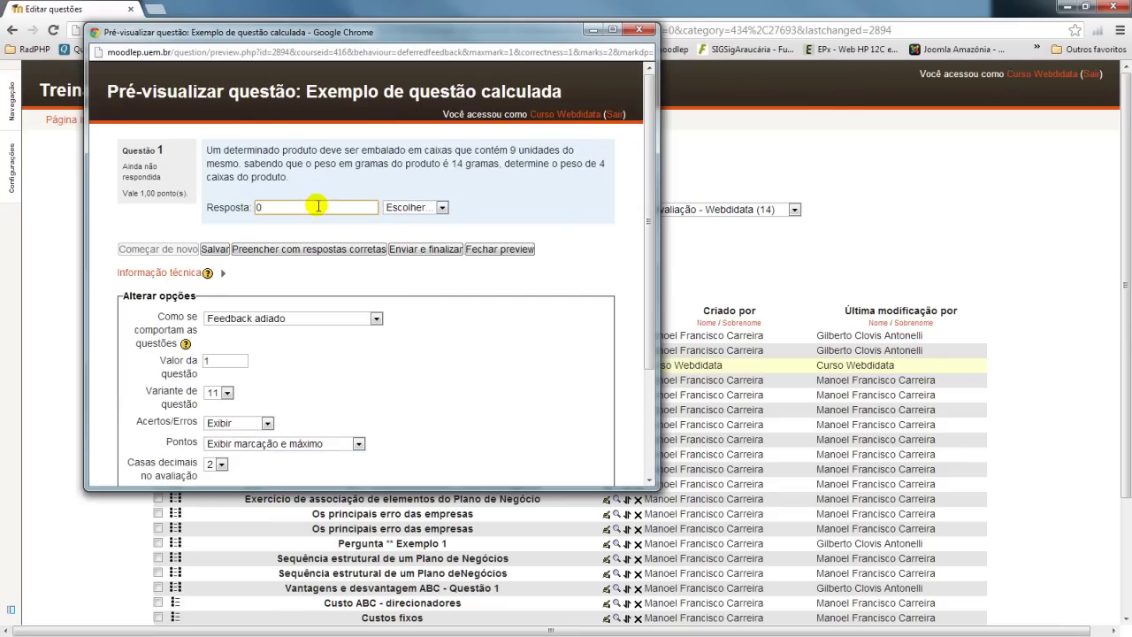
pyautogui.click(440, 207)
pyautogui.click(413, 245)
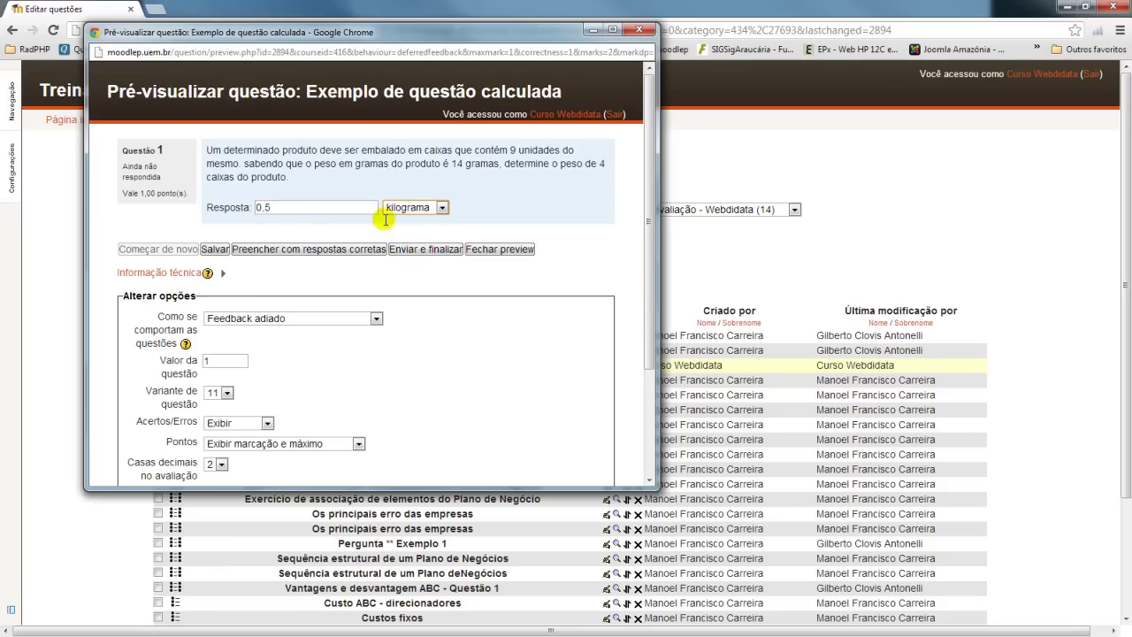
pyautogui.click(414, 251)
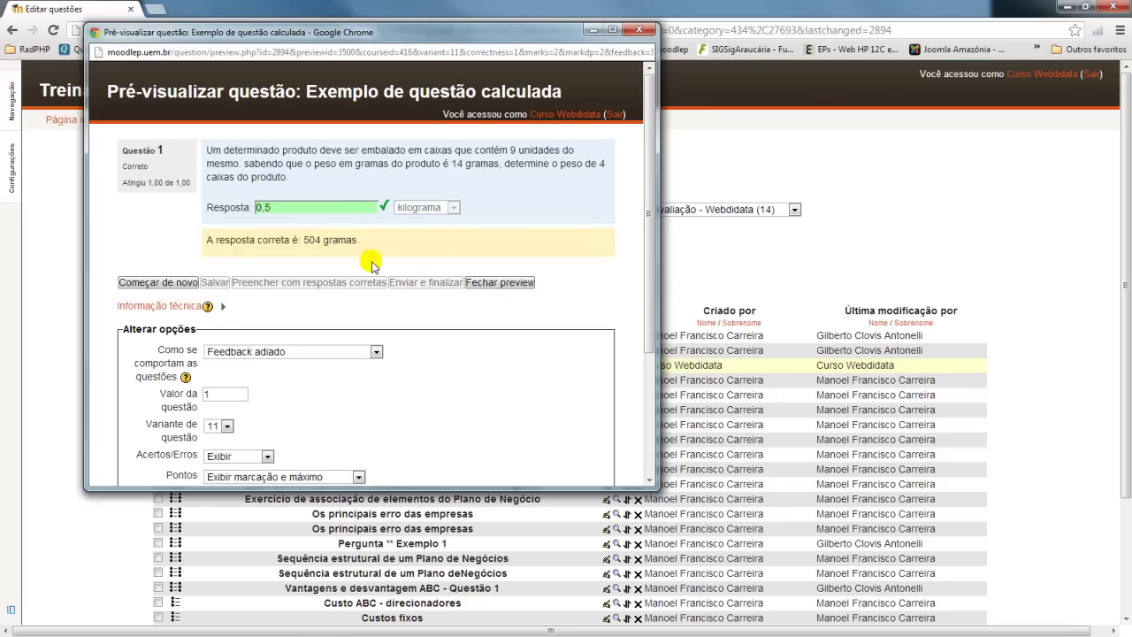
# Step: Close the question preview, reload the question bank and look over its list of questions
pyautogui.click(510, 283)
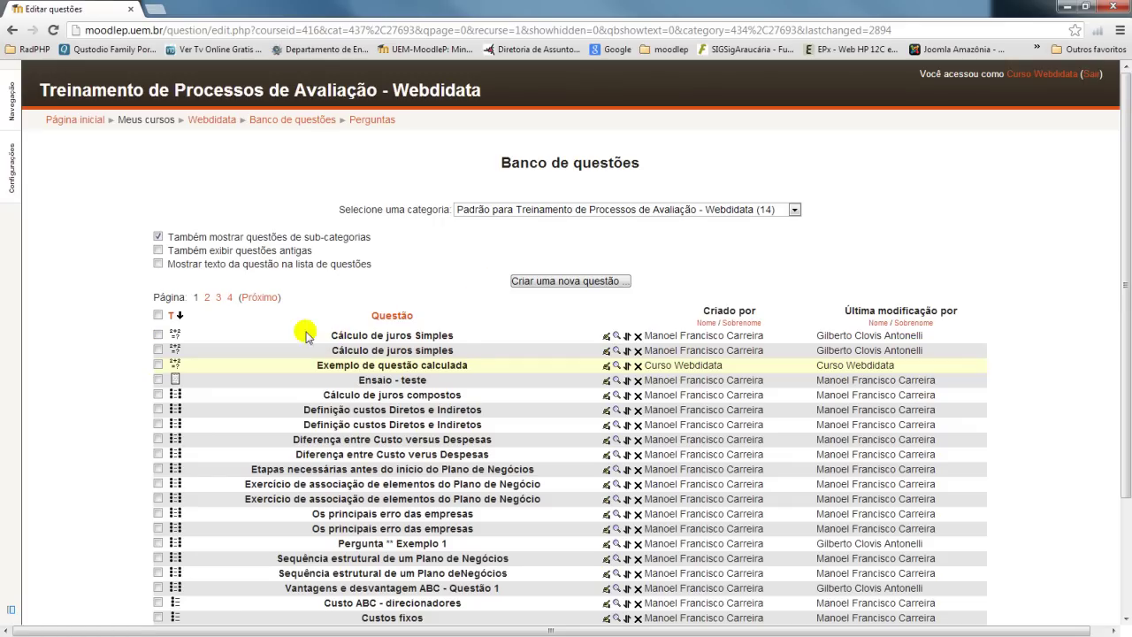
pyautogui.click(310, 121)
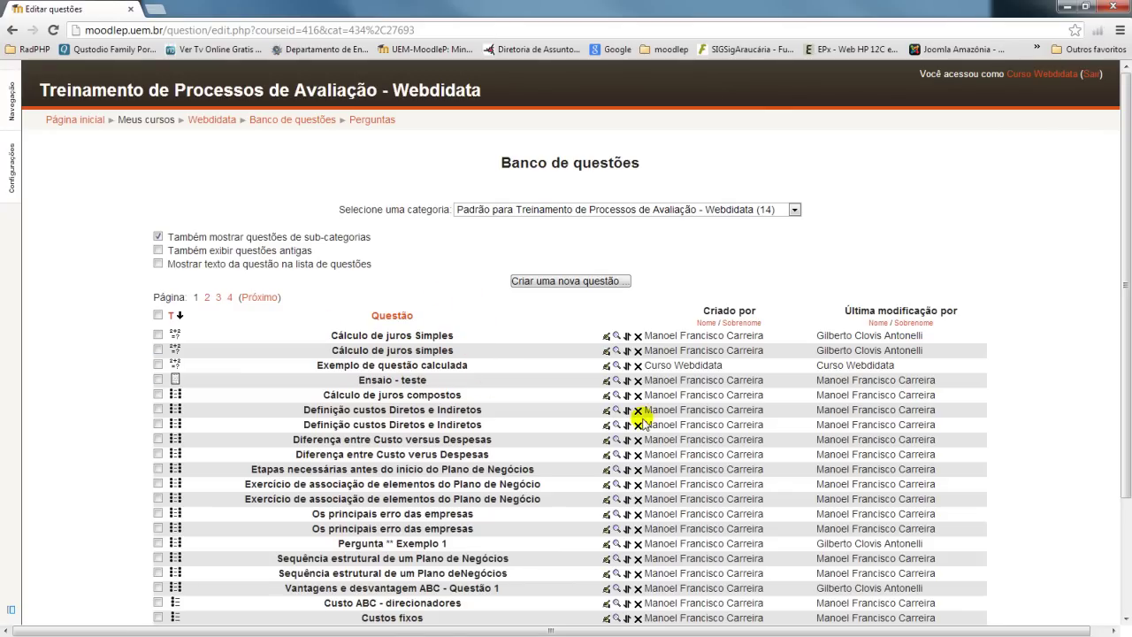
pyautogui.scroll(-3, 443, 380)
pyautogui.scroll(3, 442, 380)
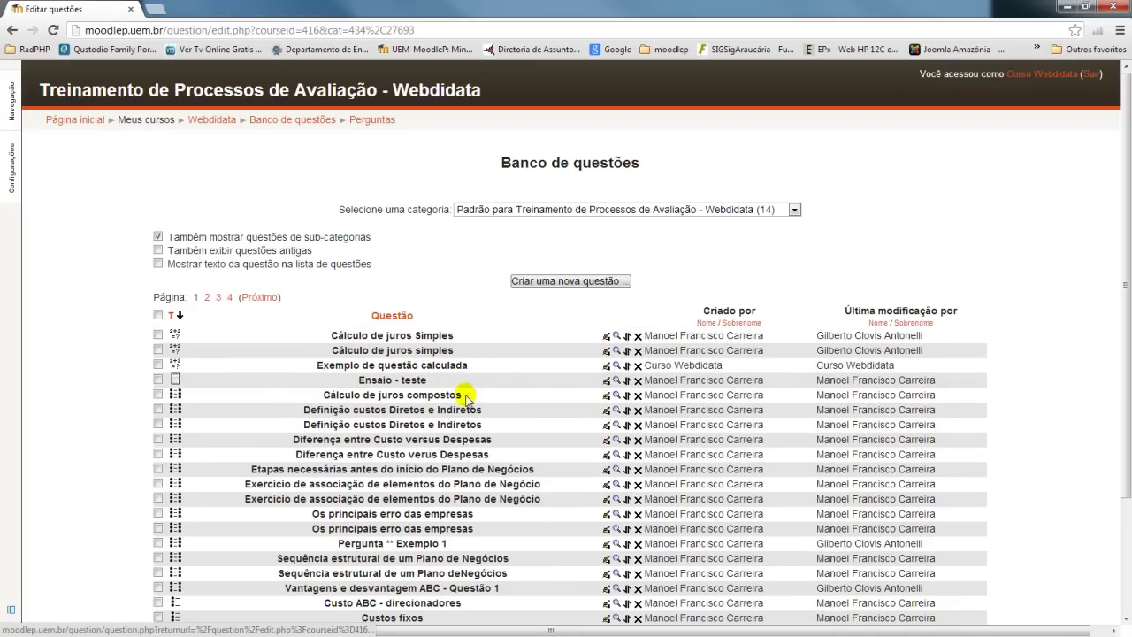
# Step: Create and save a copy of "Exemplo de questão calculada", keeping the existing shared x, y and z datasets without synchronization
pyautogui.click(608, 365)
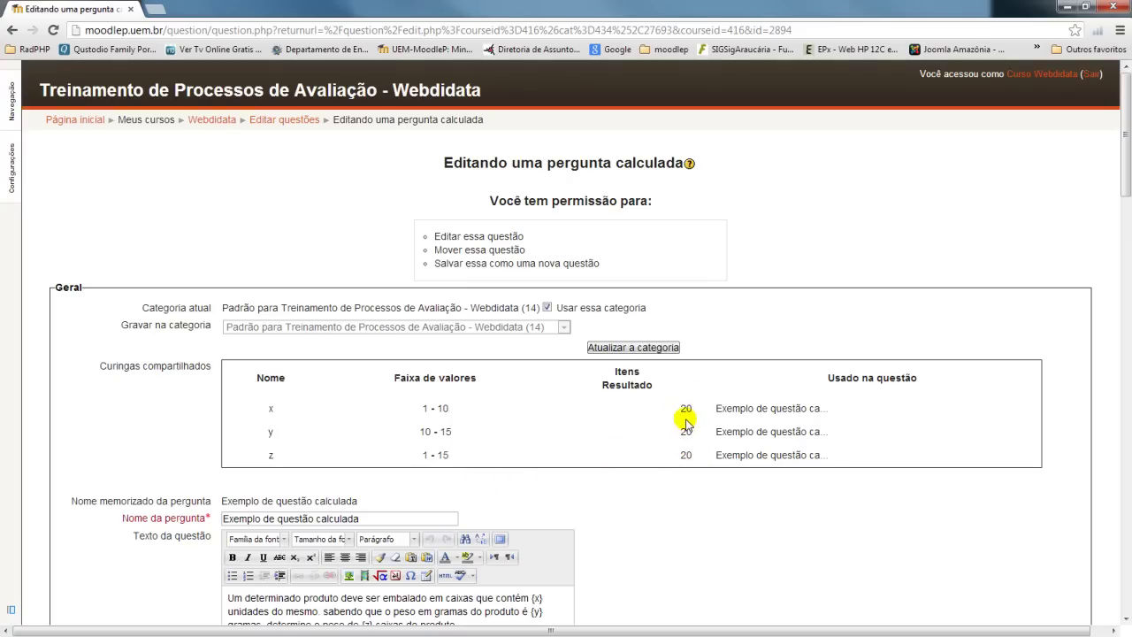
pyautogui.scroll(-2, 583, 398)
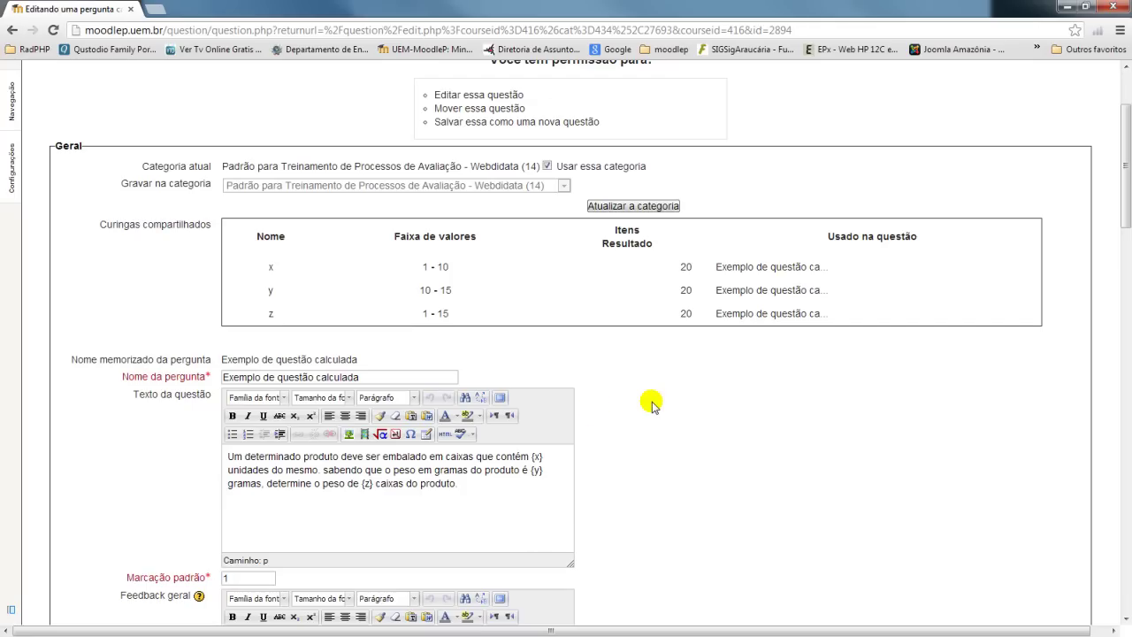
pyautogui.scroll(-6, 651, 404)
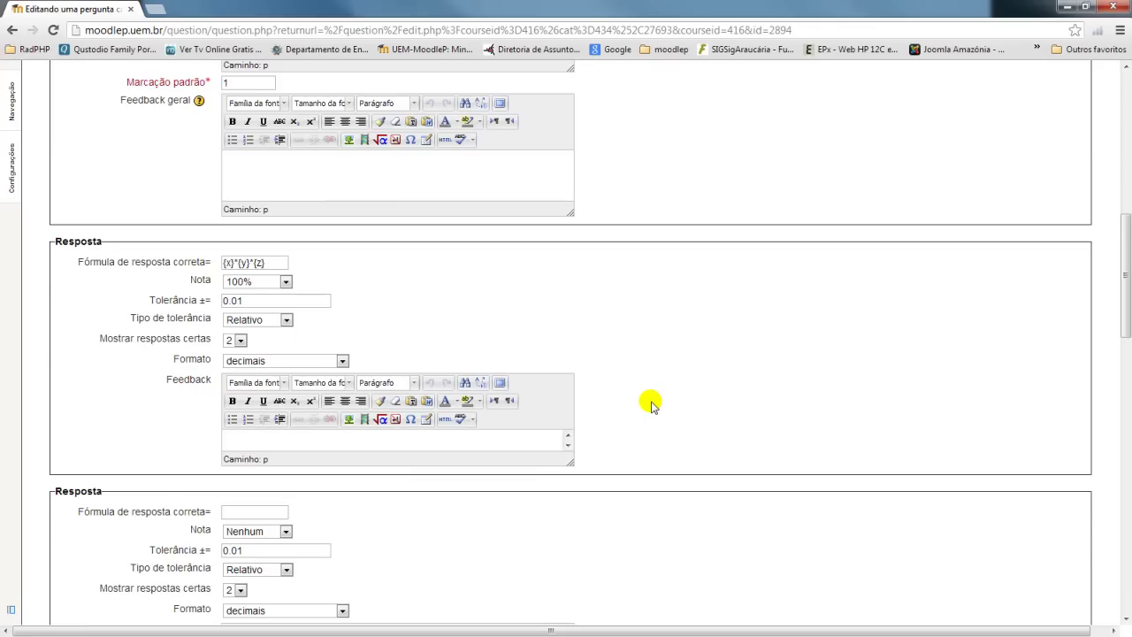
pyautogui.scroll(-5, 651, 404)
pyautogui.scroll(-15, 651, 404)
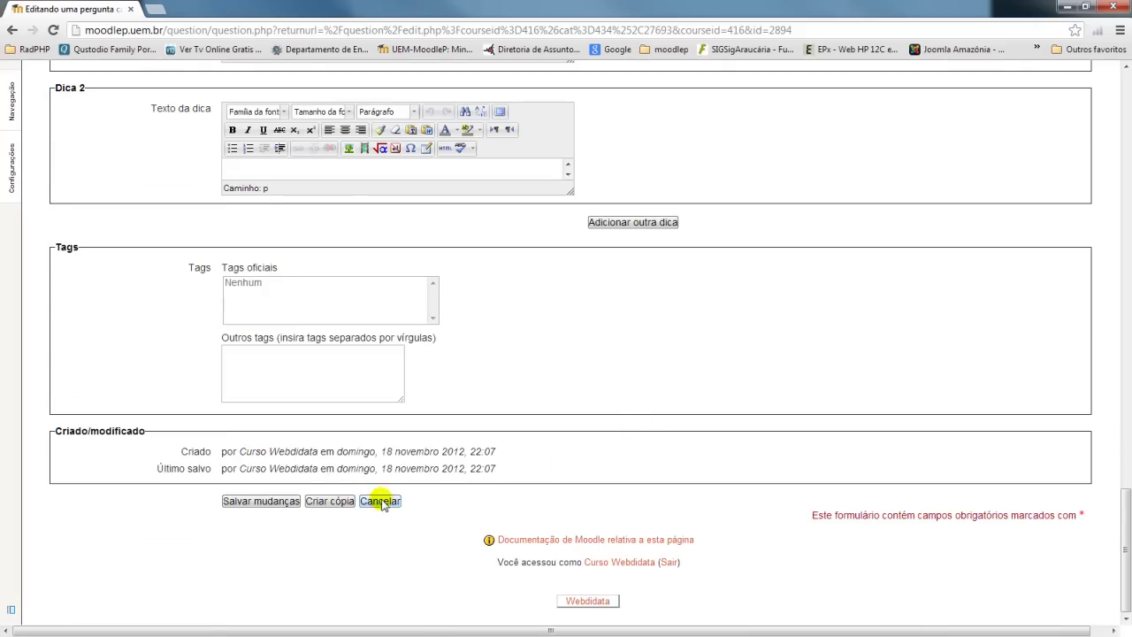
pyautogui.click(330, 501)
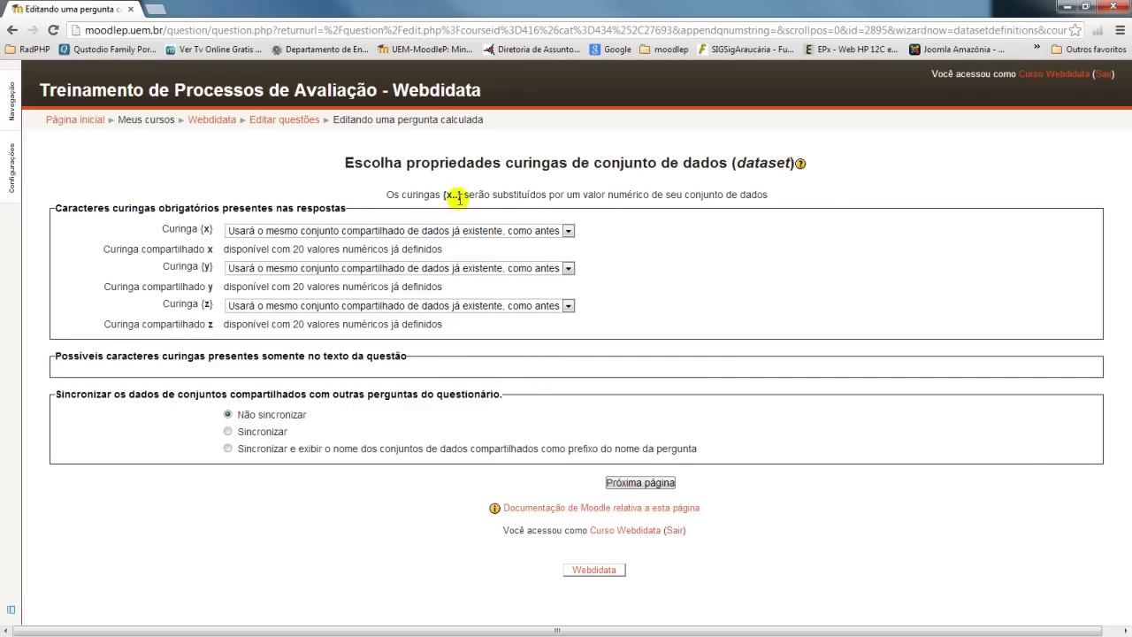
pyautogui.click(653, 484)
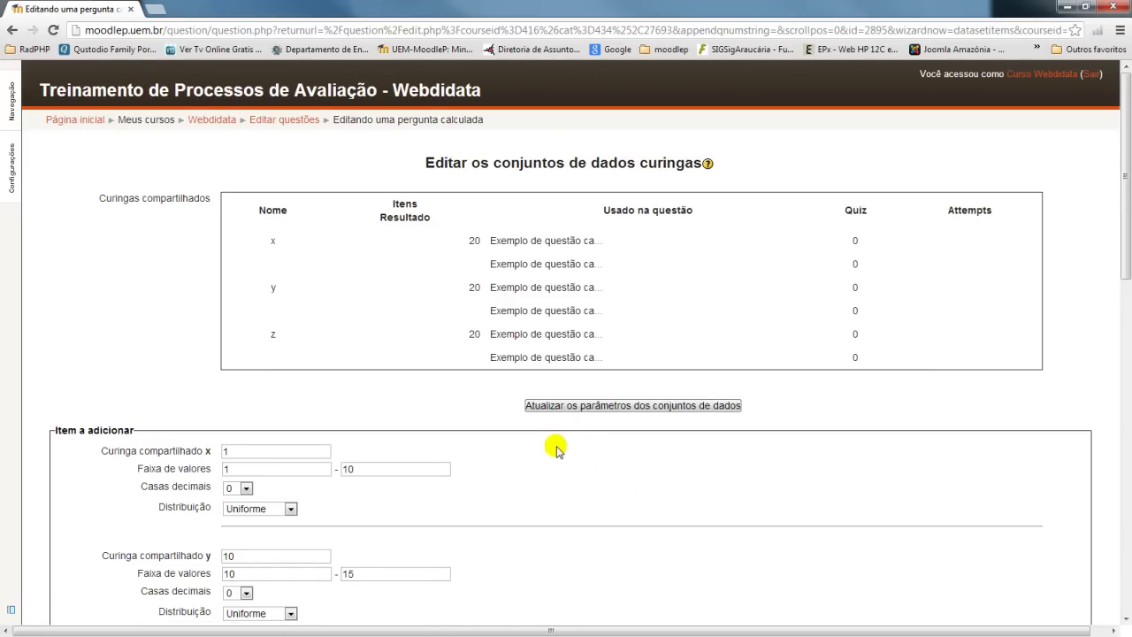
pyautogui.scroll(-15, 557, 452)
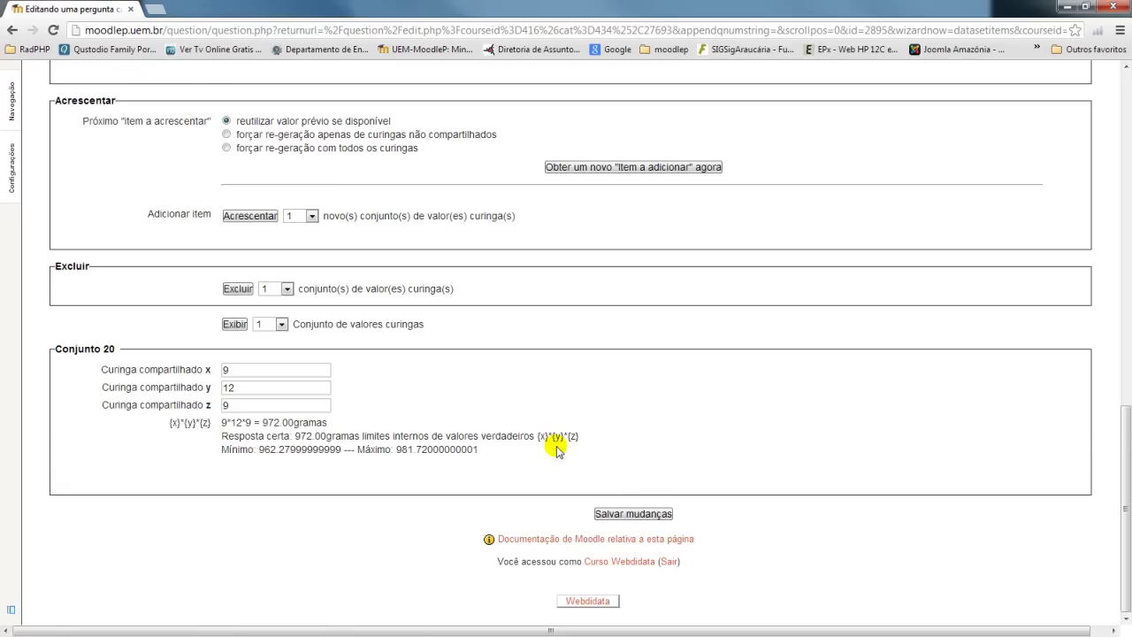
pyautogui.click(642, 515)
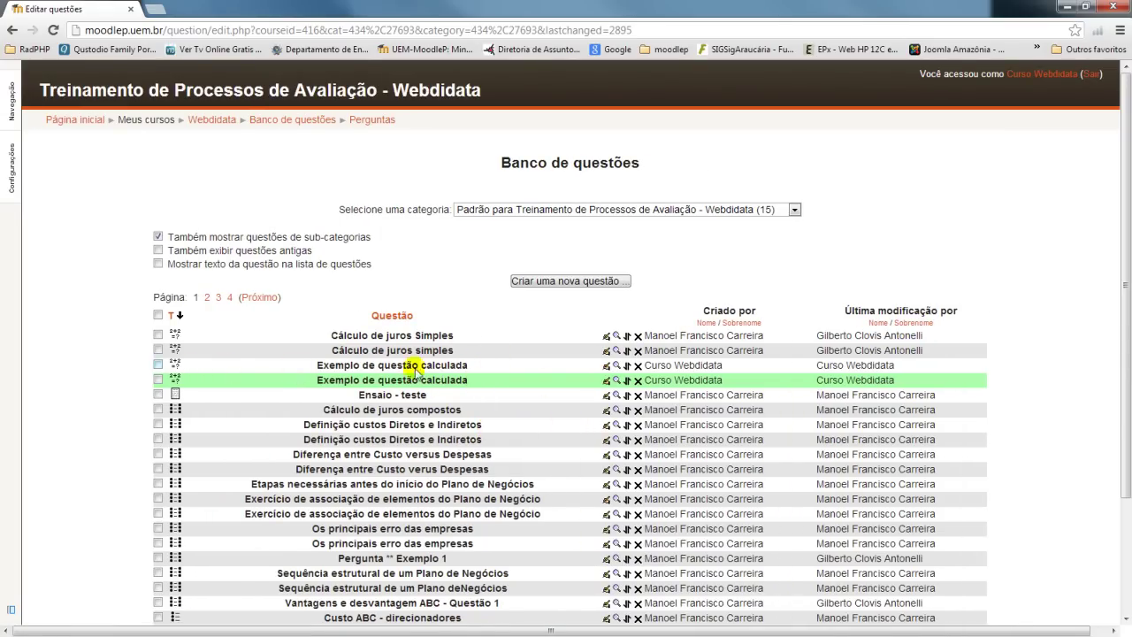
# Step: Delete the newly created copy of "Exemplo de questão calculada" from the question bank
pyautogui.click(638, 382)
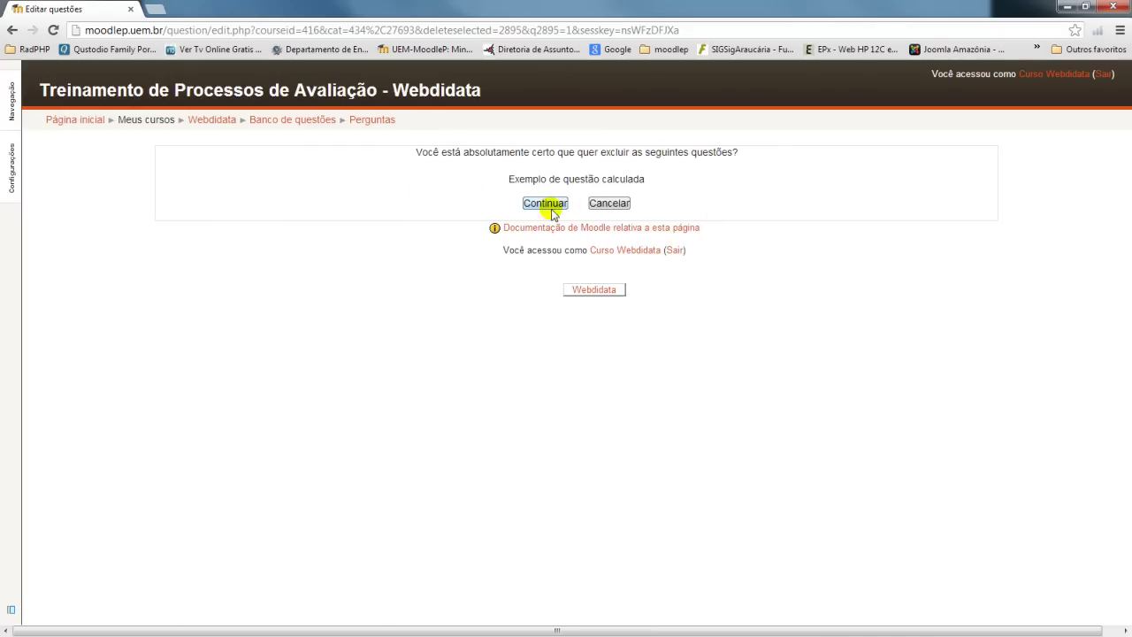
pyautogui.click(546, 204)
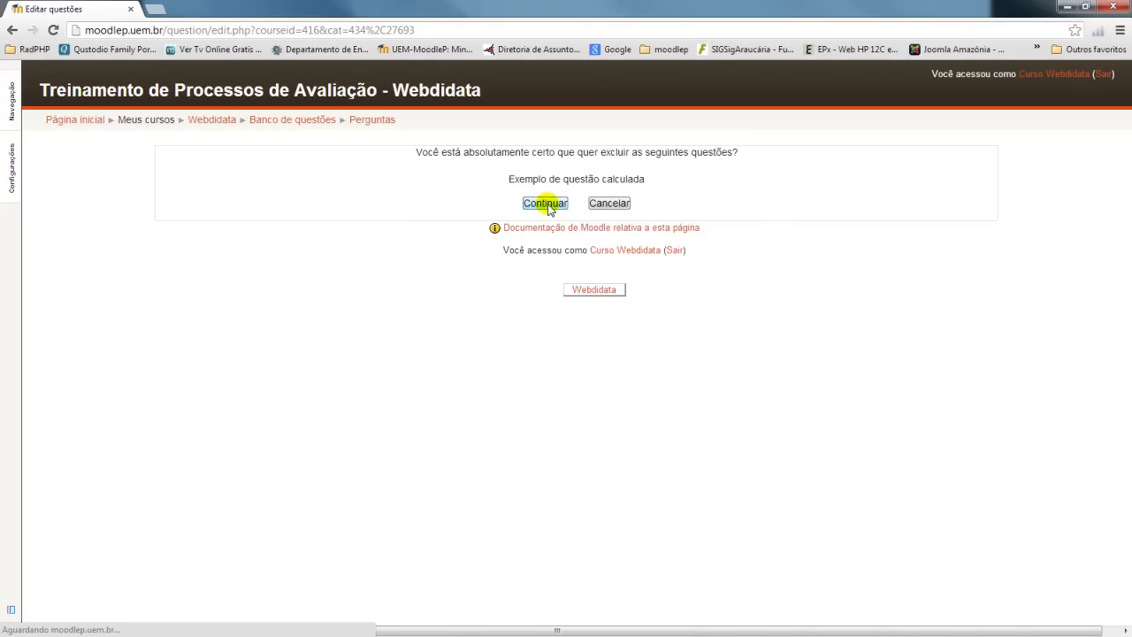